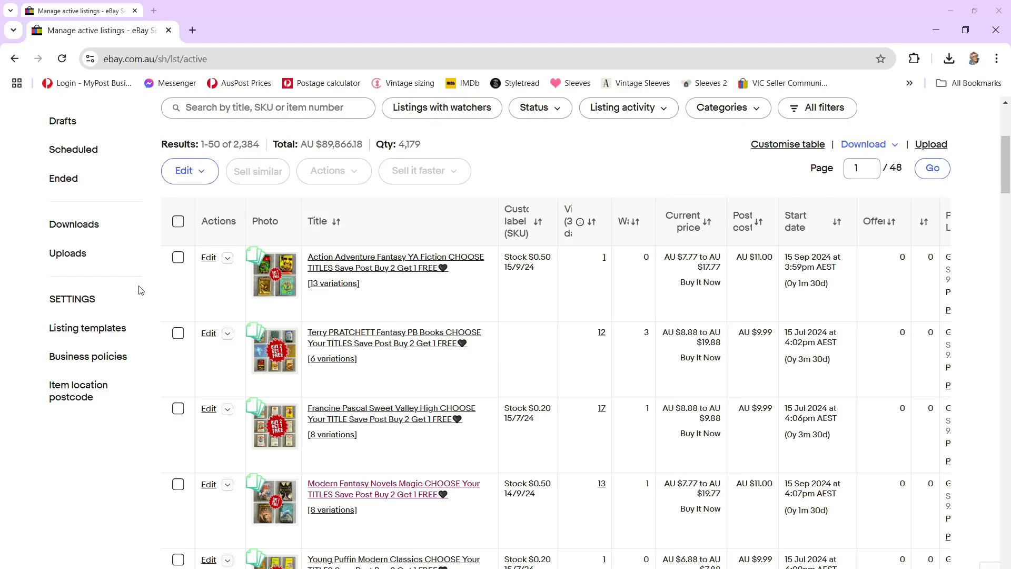
# Step: Examine the active listings table, including its promotion, discount and time-left columns
pyautogui.scroll(1, 142, 288)
pyautogui.scroll(2, 143, 289)
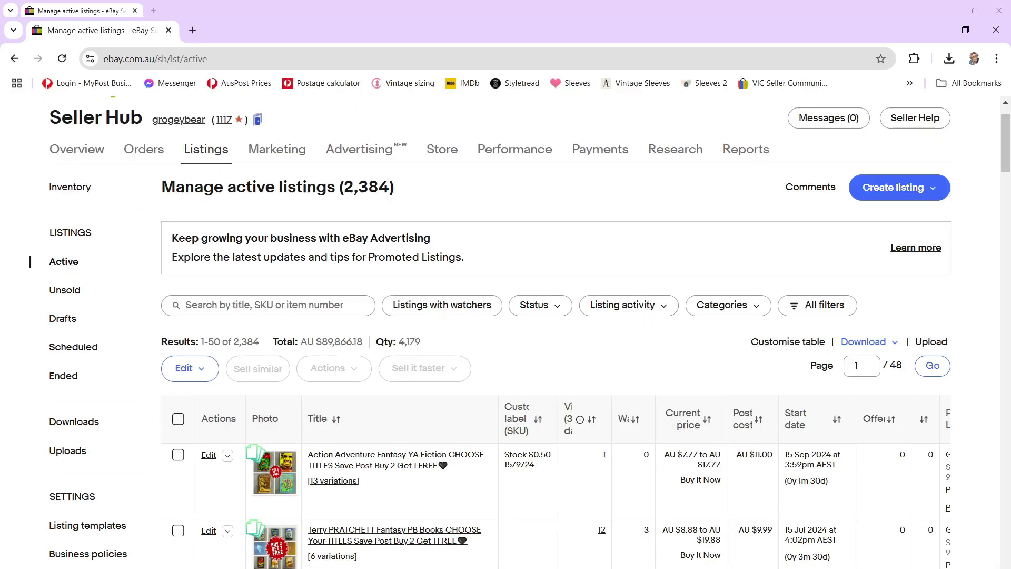
pyautogui.hscroll(5, 556, 482)
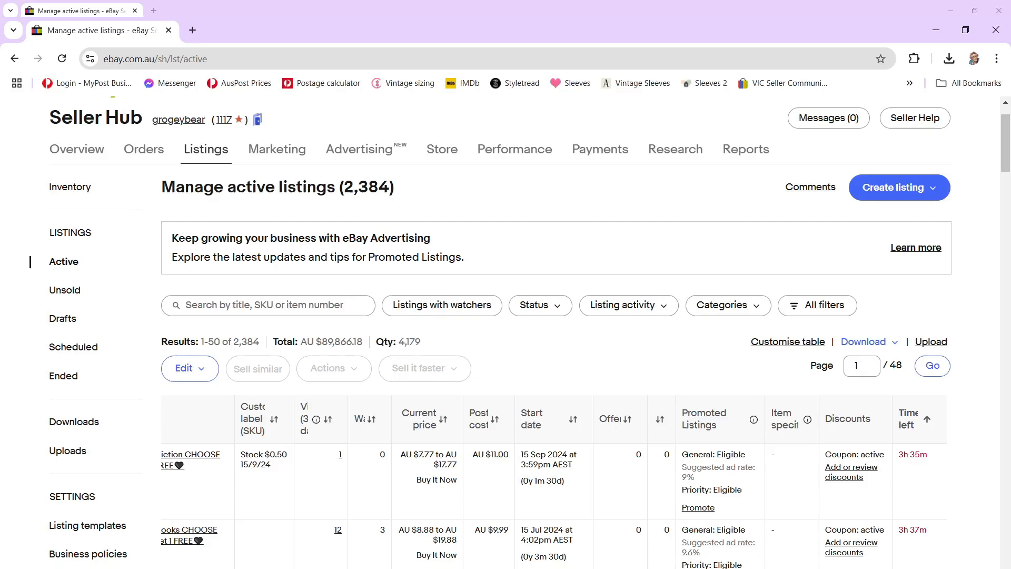
pyautogui.hscroll(-5, 556, 482)
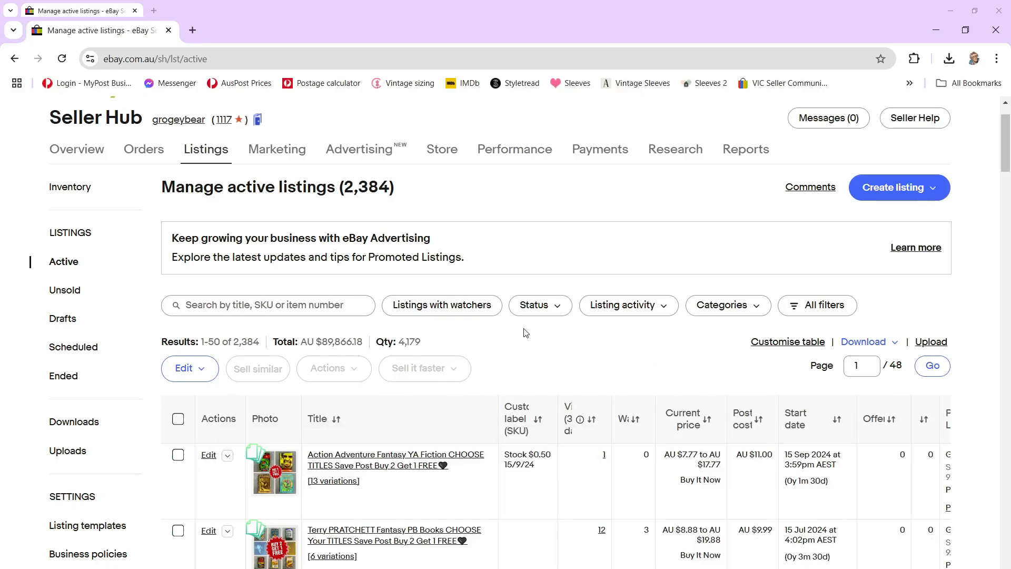
pyautogui.scroll(-1, 524, 333)
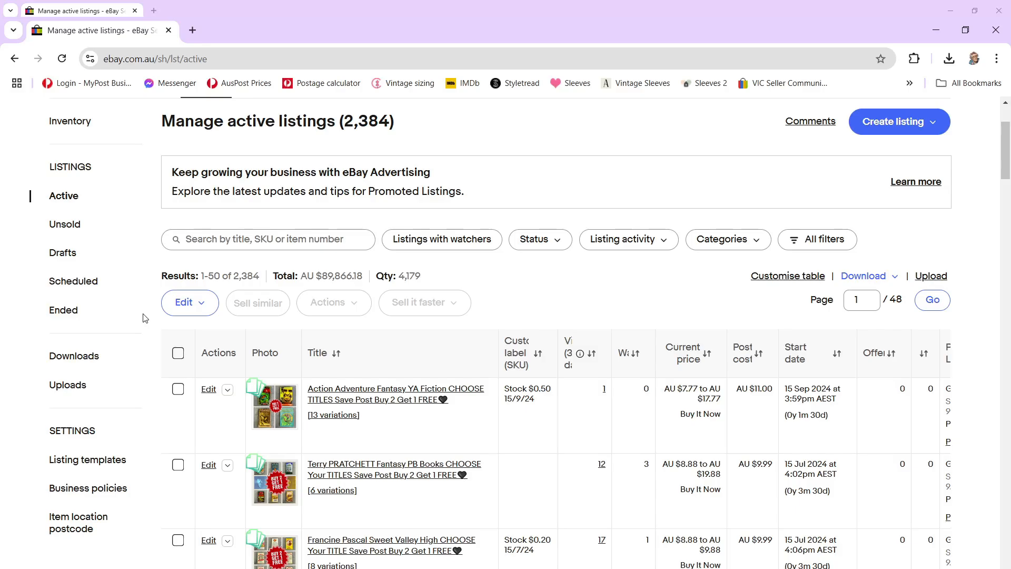
# Step: Look through the unsold listings and return to the active listings
pyautogui.click(65, 315)
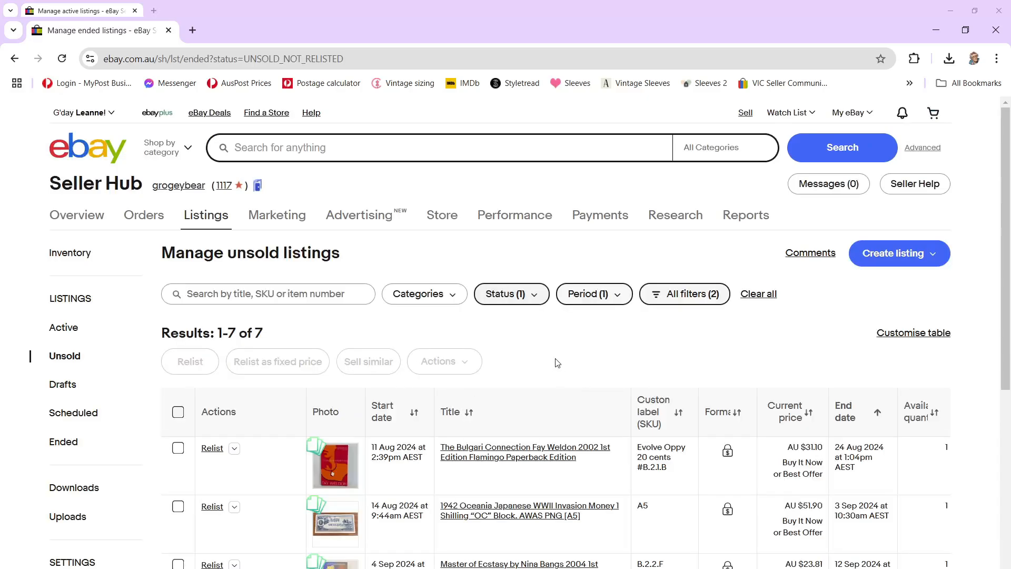
pyautogui.scroll(-6, 558, 368)
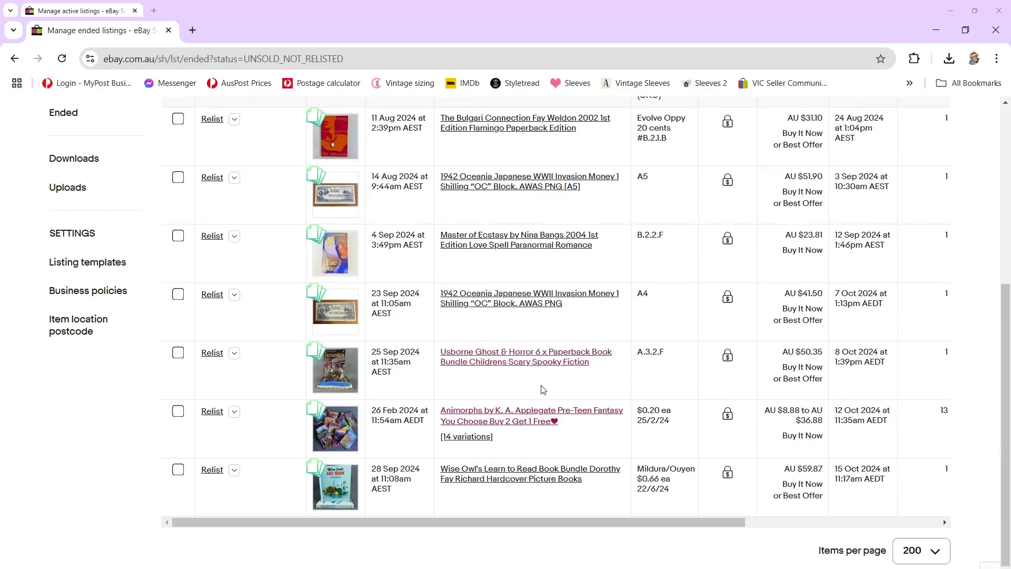
pyautogui.scroll(6, 545, 390)
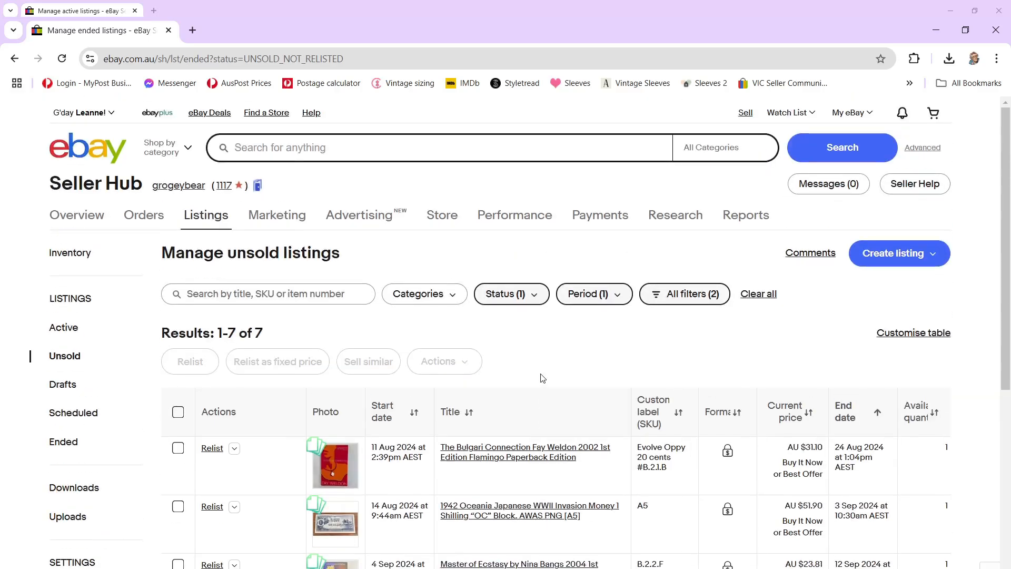
pyautogui.click(65, 330)
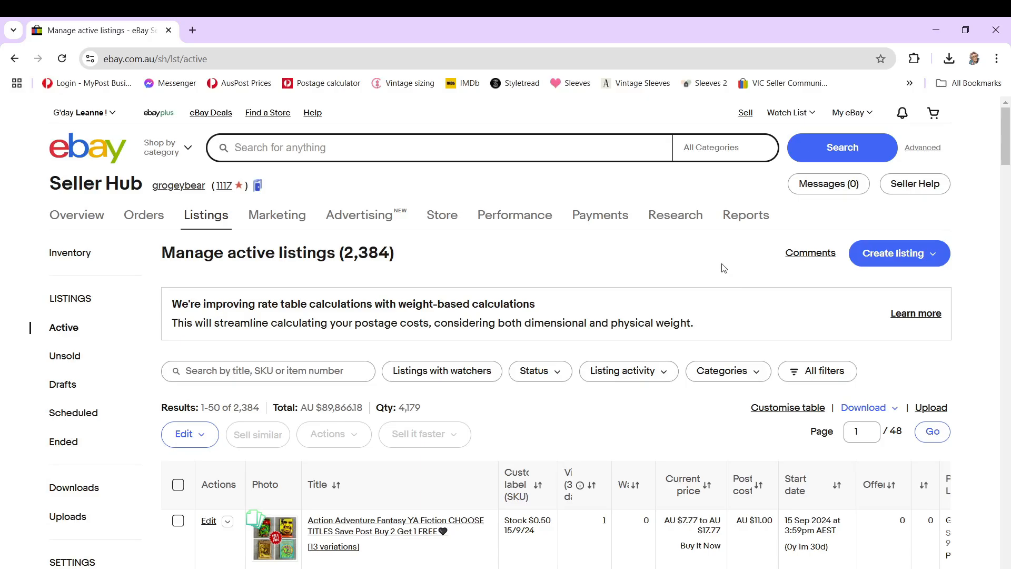
# Step: Open a second copy of the active listings page in a new browser tab and switch to it
pyautogui.scroll(-2, 669, 253)
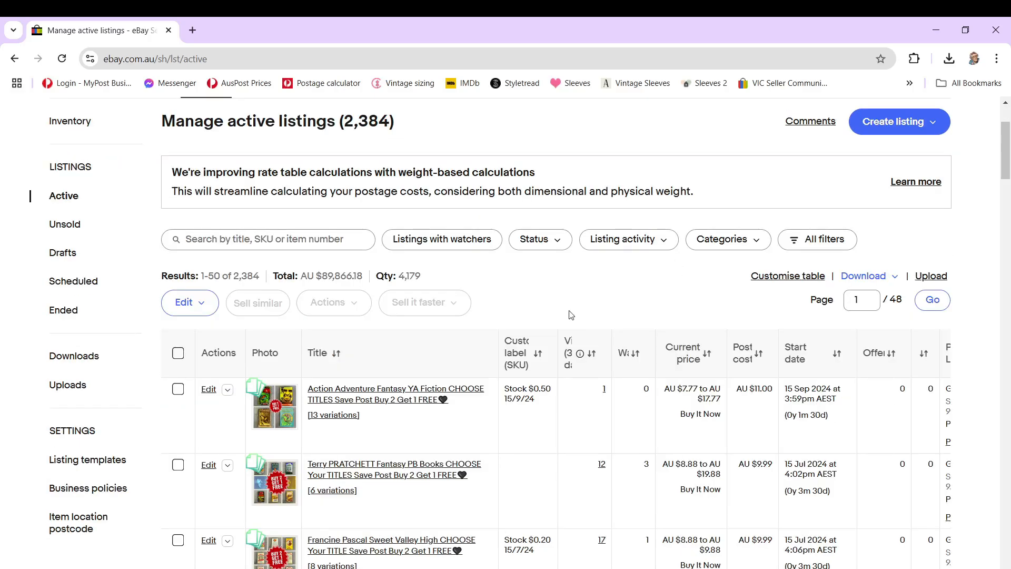
pyautogui.scroll(-3, 558, 319)
pyautogui.scroll(1, 537, 320)
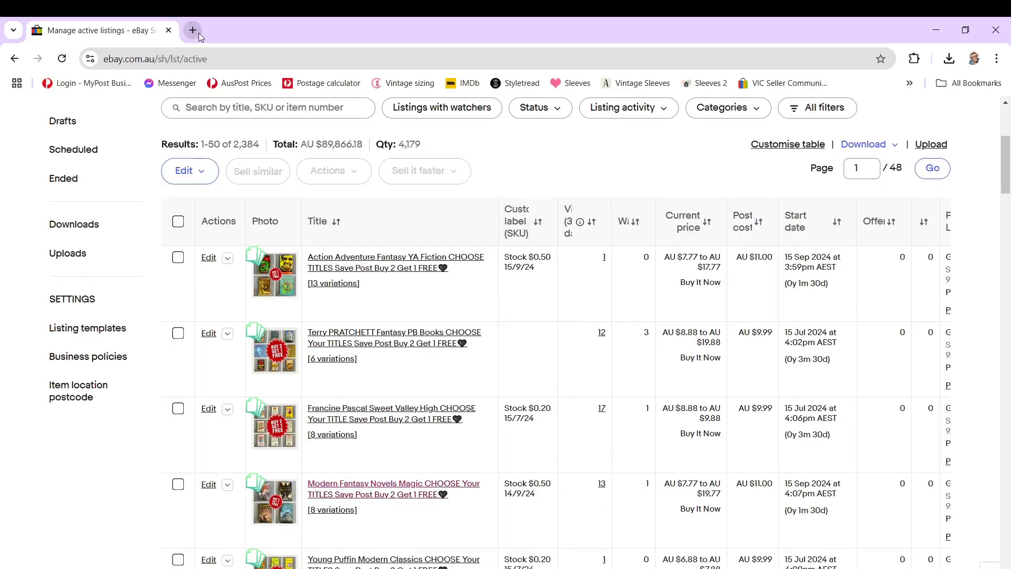
pyautogui.scroll(2, 65, 199)
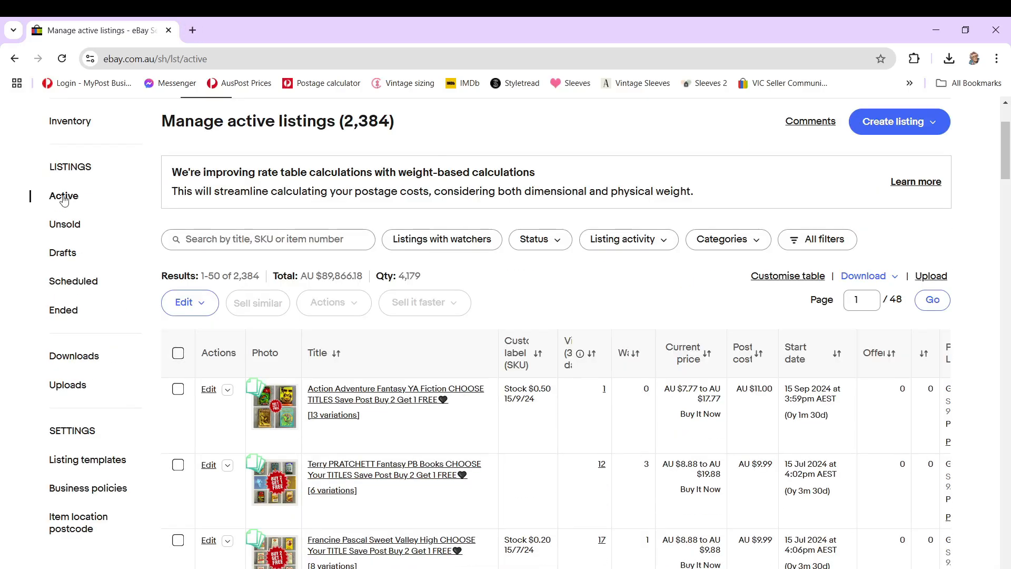
pyautogui.click(119, 211)
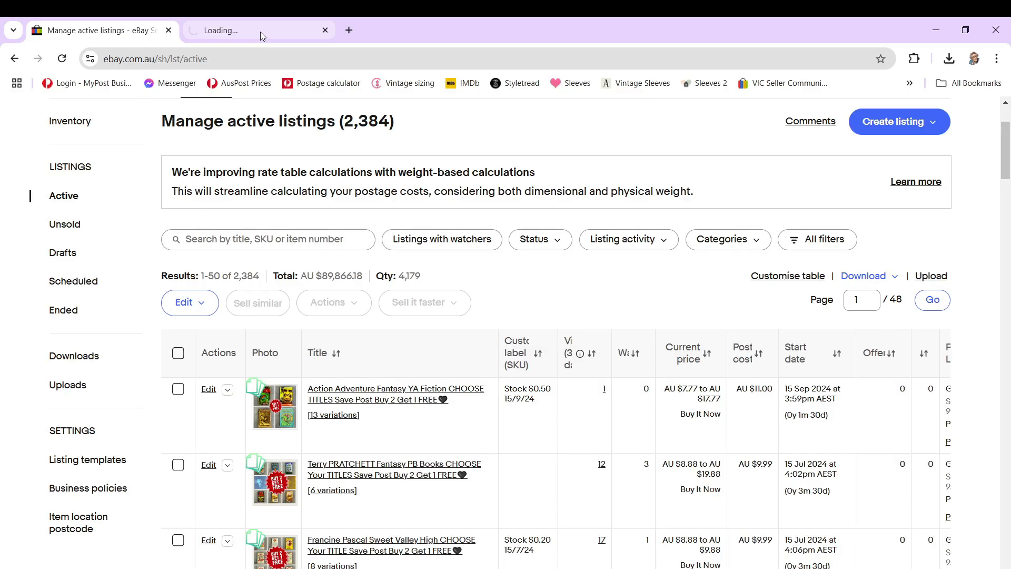
pyautogui.click(260, 31)
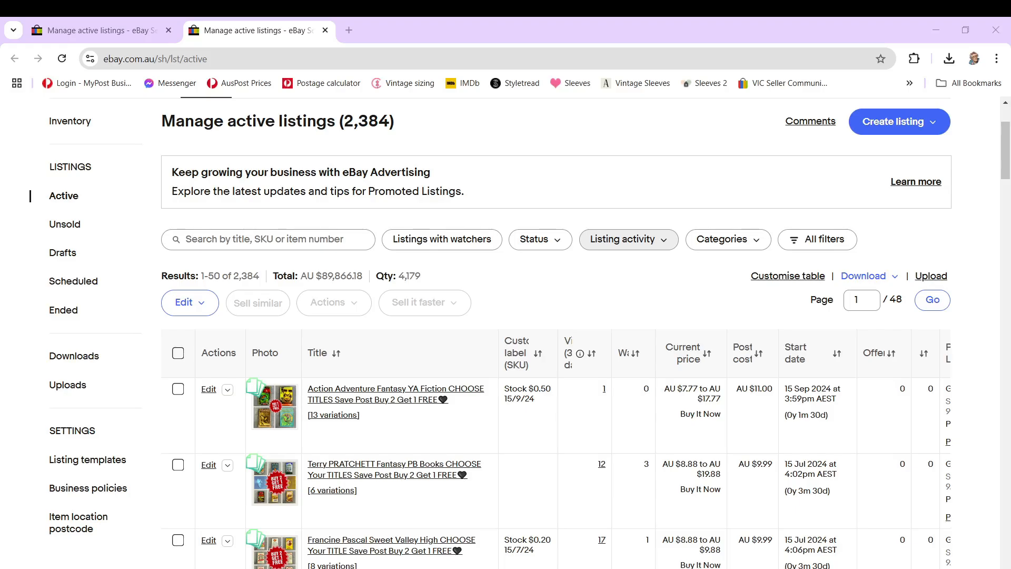
# Step: Filter the second tab's active listings by the offers option "Send offers – sent" and look over the results
pyautogui.click(845, 239)
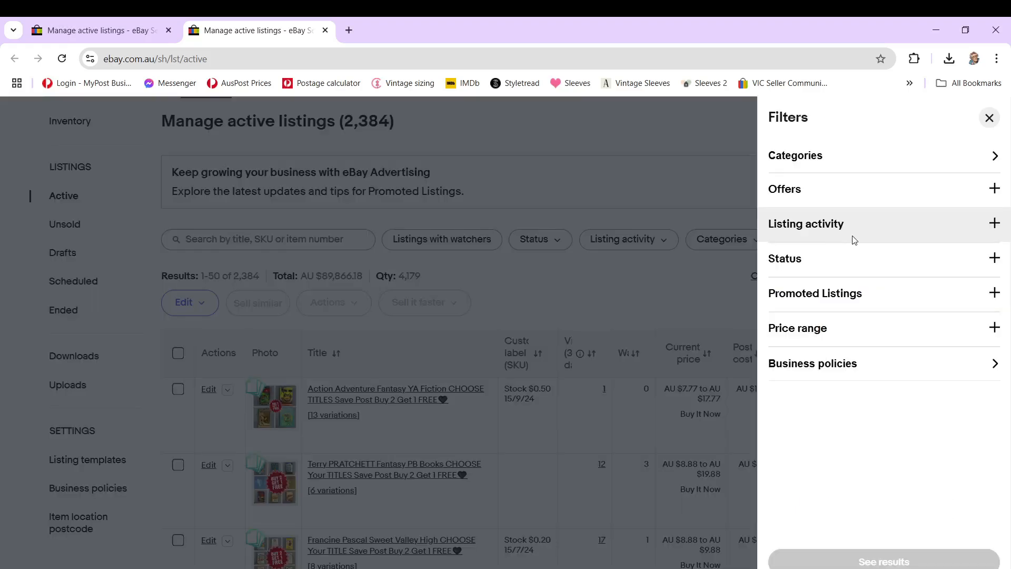
pyautogui.click(870, 204)
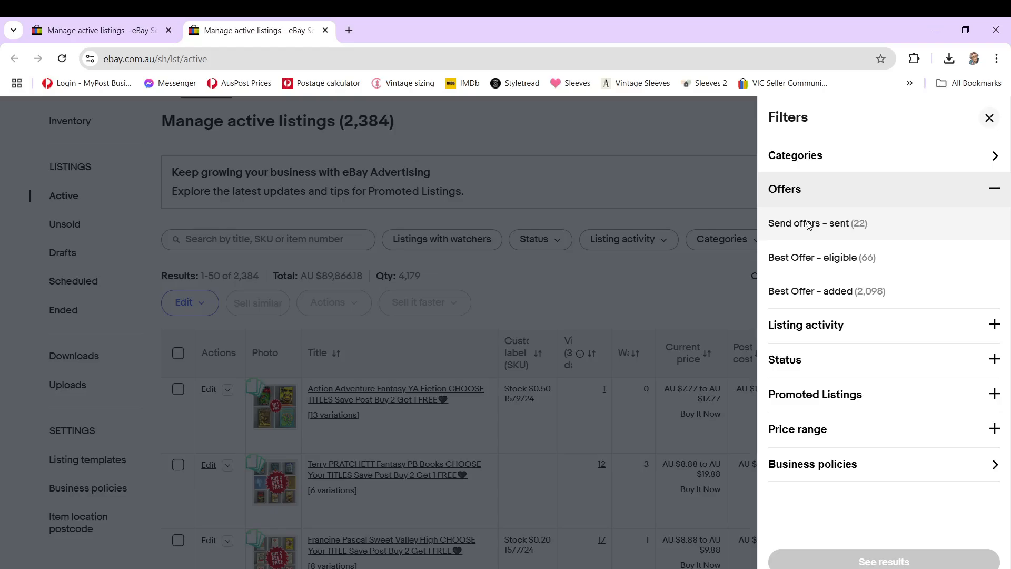
pyautogui.click(809, 224)
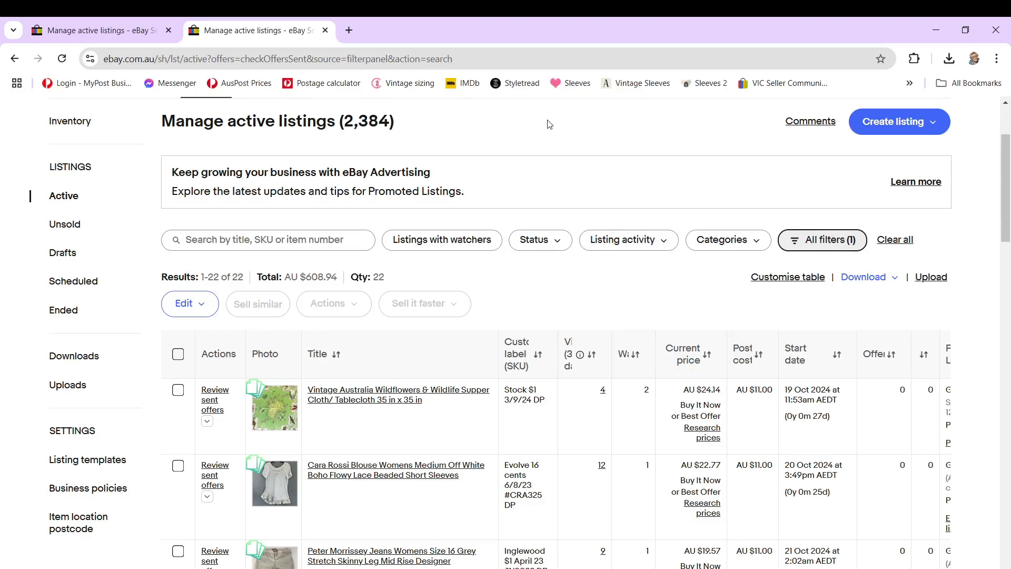
pyautogui.scroll(-4, 418, 269)
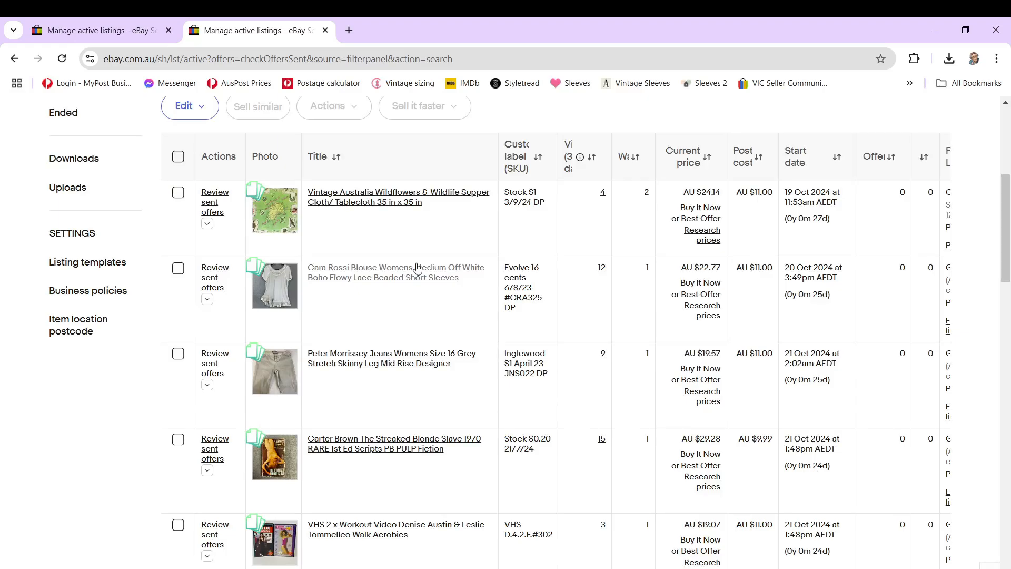
# Step: Return to the unfiltered tab, try selecting every listing on the page, and clear that selection
pyautogui.hotkey('ctrl', 'Tab')
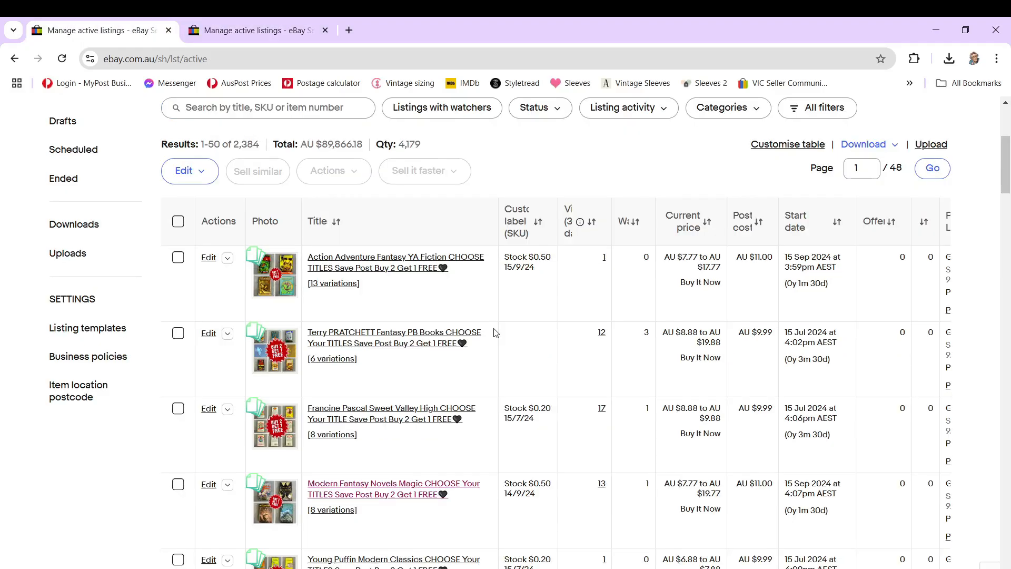
pyautogui.scroll(-1, 483, 340)
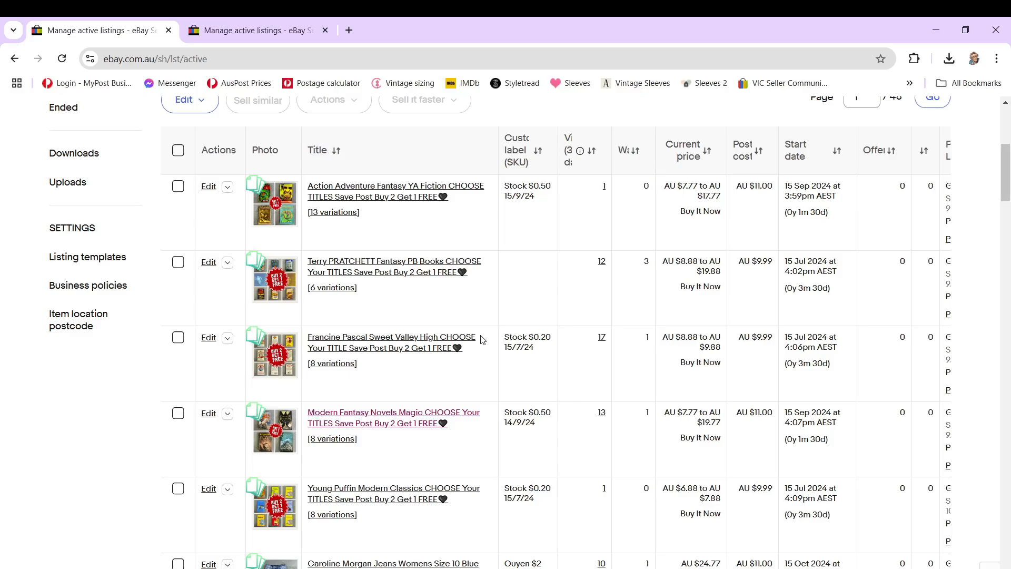
pyautogui.scroll(-3, 482, 339)
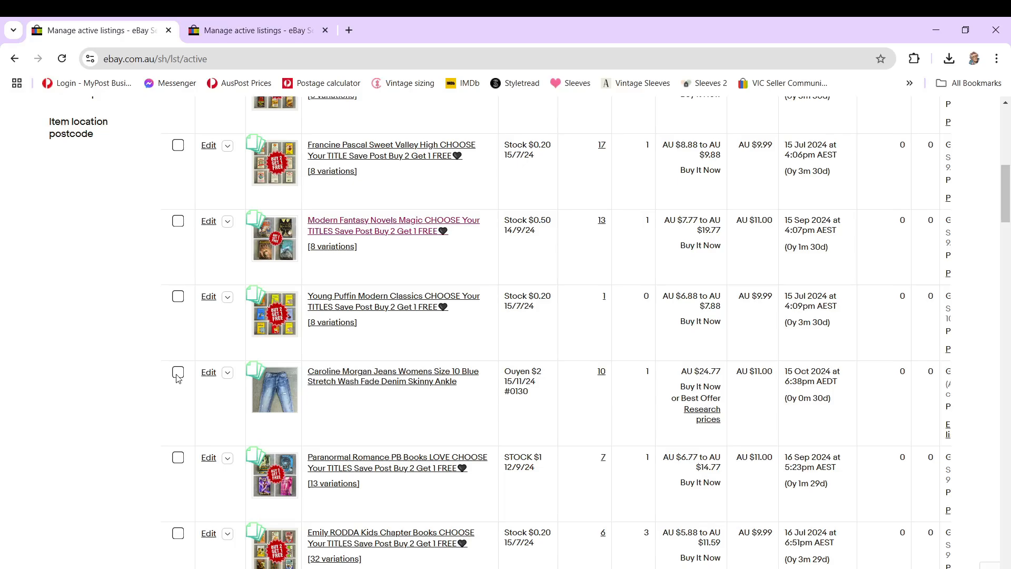
pyautogui.scroll(6, 178, 377)
pyautogui.click(178, 287)
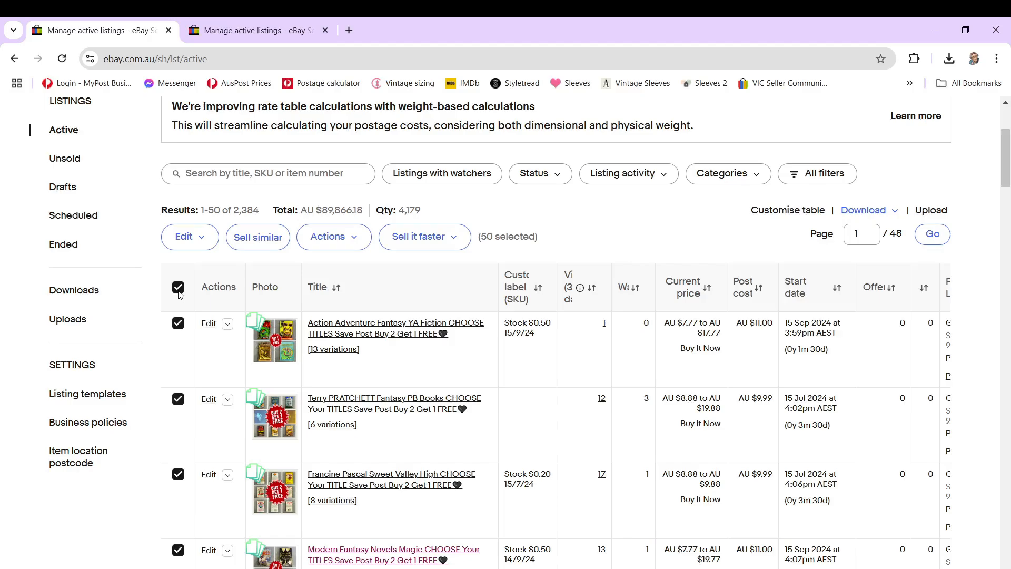
pyautogui.click(178, 288)
pyautogui.scroll(-6, 181, 369)
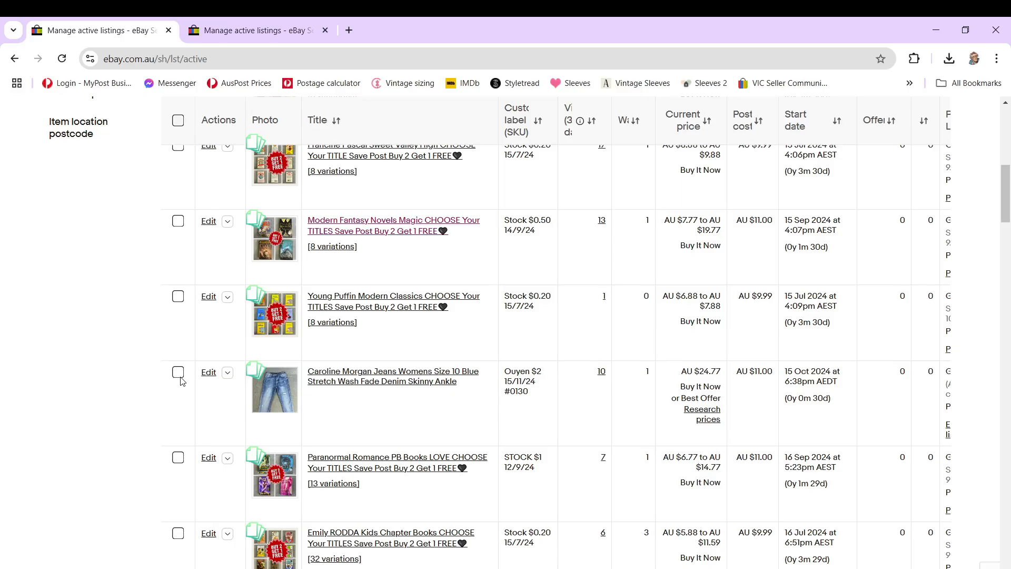
# Step: Check the listings with sent offers in the second tab and return to the lower part of the unfiltered list
pyautogui.click(250, 31)
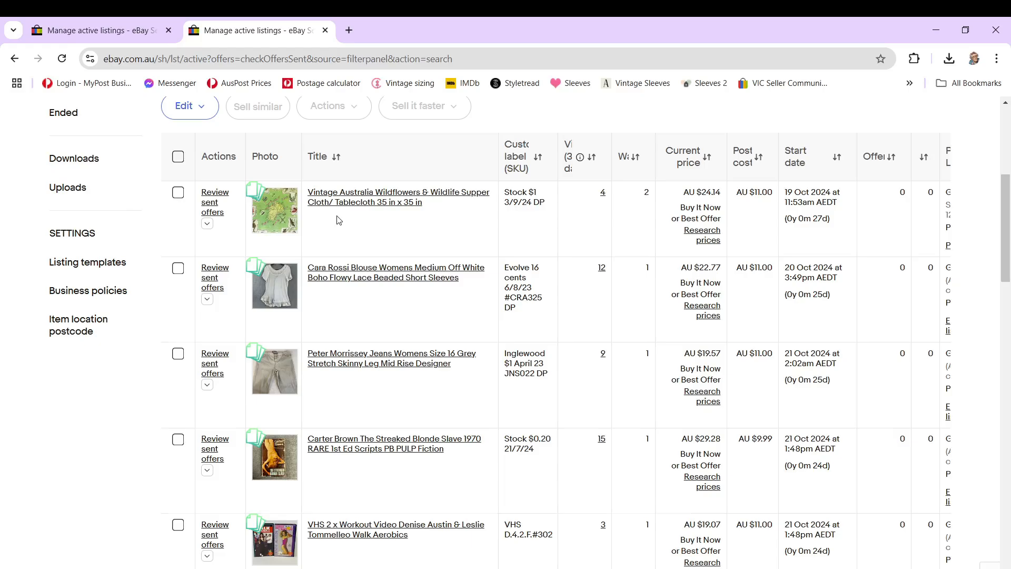
pyautogui.hotkey('ctrl', 'shift', 'Tab')
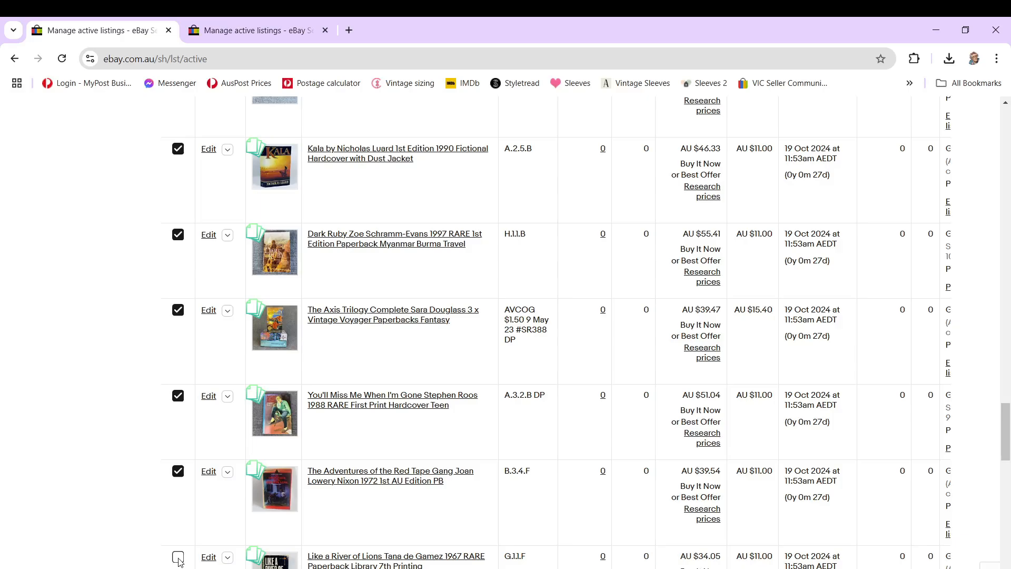
pyautogui.scroll(-12, 174, 556)
pyautogui.scroll(-4, 171, 501)
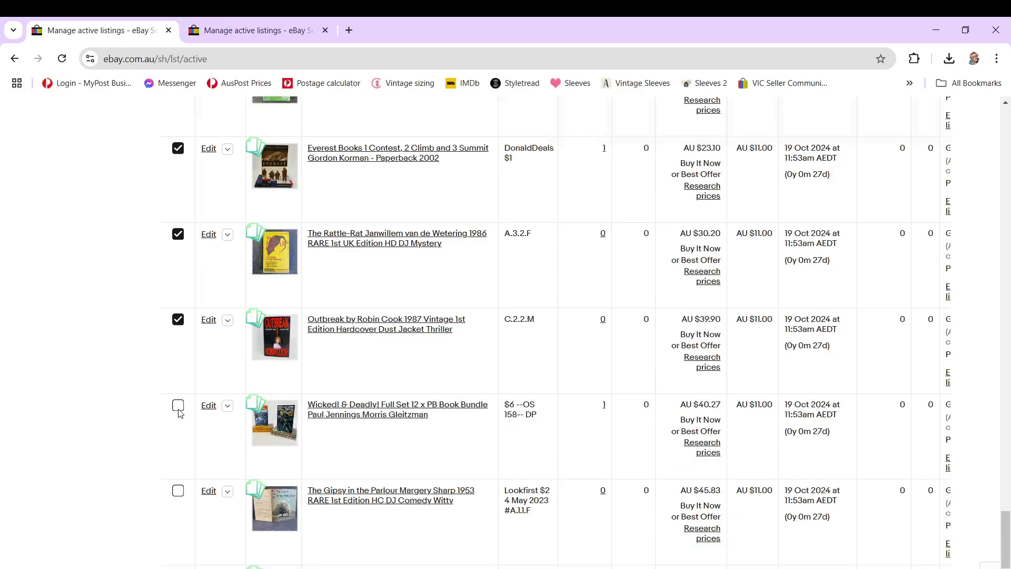
# Step: Select the Wicked! & Deadly! book bundle and The Gipsy in the Parlour, and review the chosen items in the End listings confirmation
pyautogui.click(178, 406)
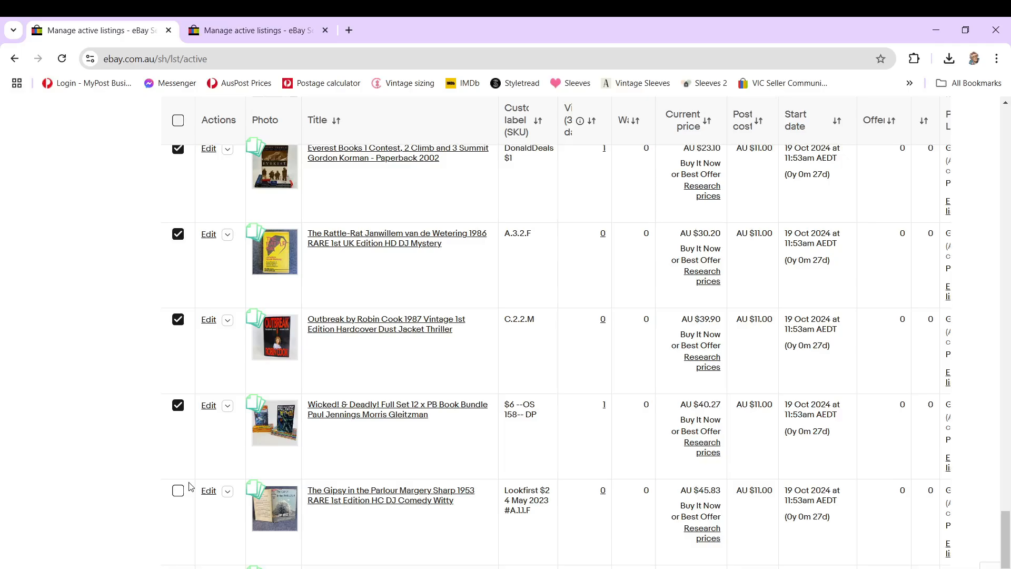
pyautogui.click(178, 490)
pyautogui.scroll(-5, 190, 486)
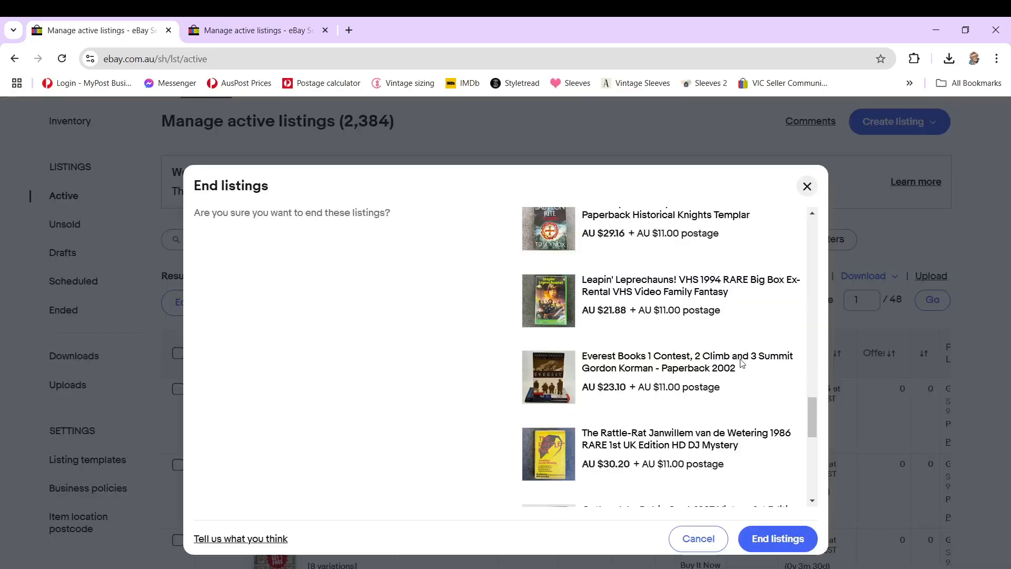
pyautogui.scroll(-5, 742, 363)
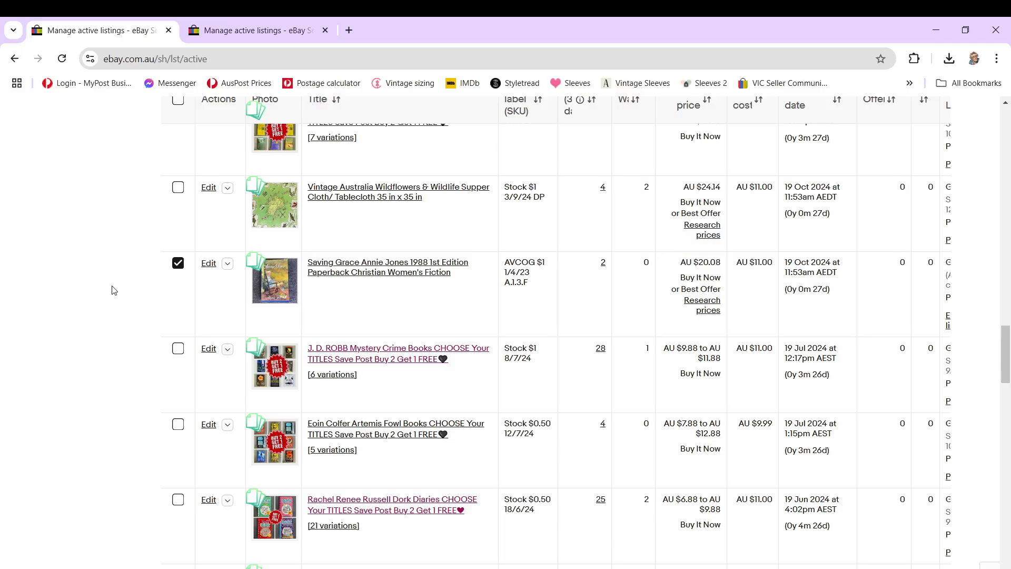
# Step: Add The Distant Hours hardcover and the Giordano size 27 jeans to the listing selection
pyautogui.scroll(-15, 184, 308)
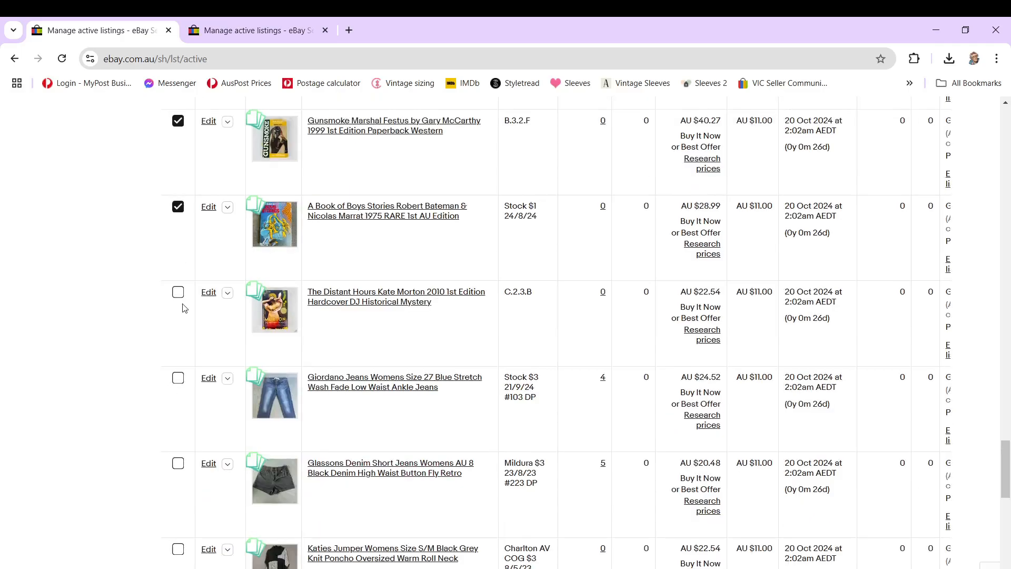
pyautogui.click(178, 293)
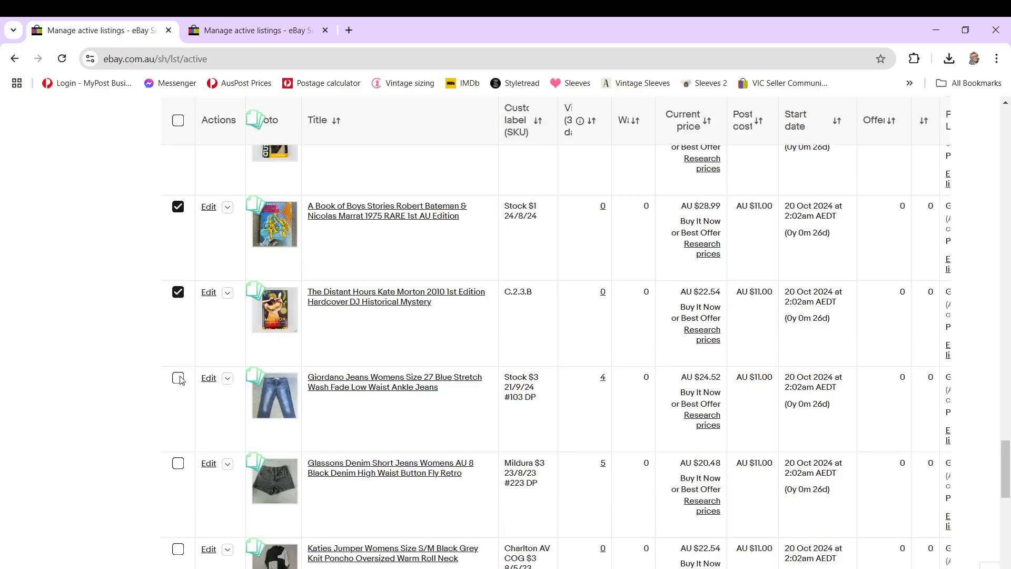
pyautogui.click(179, 379)
# Step: Check the sent-offers tab, and add the Aircraft 2004 picture book and Moda plus-size jeans to the selection in the unfiltered tab
pyautogui.hotkey('ctrl', 'Tab')
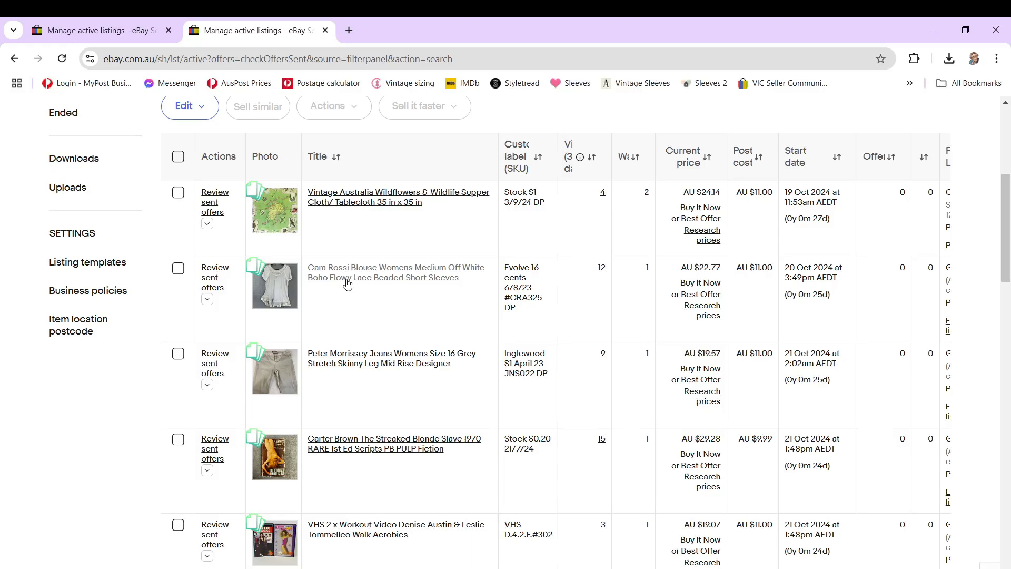
pyautogui.hotkey('ctrl', 'shift', 'Tab')
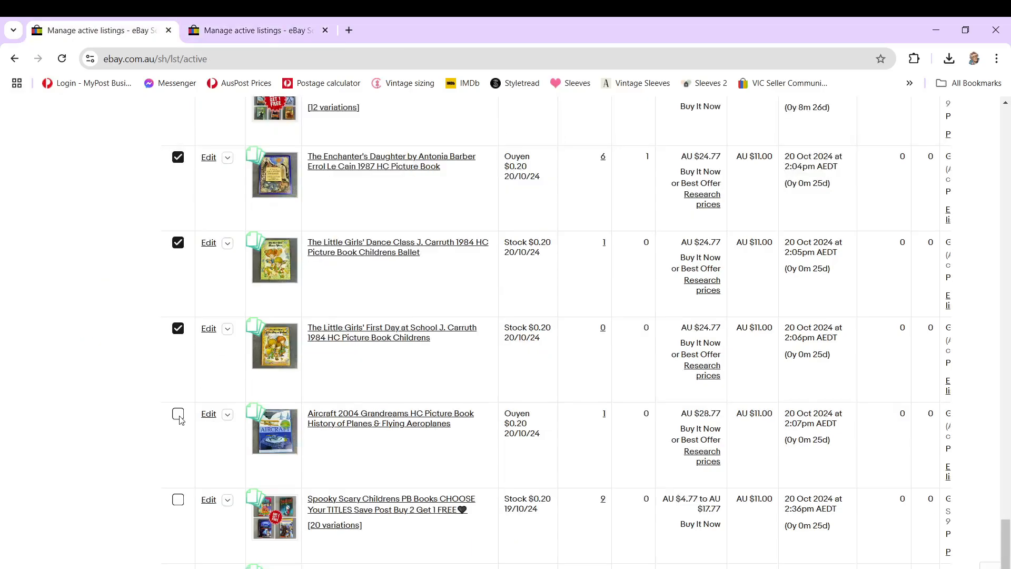
pyautogui.click(178, 414)
pyautogui.scroll(-2, 414, 406)
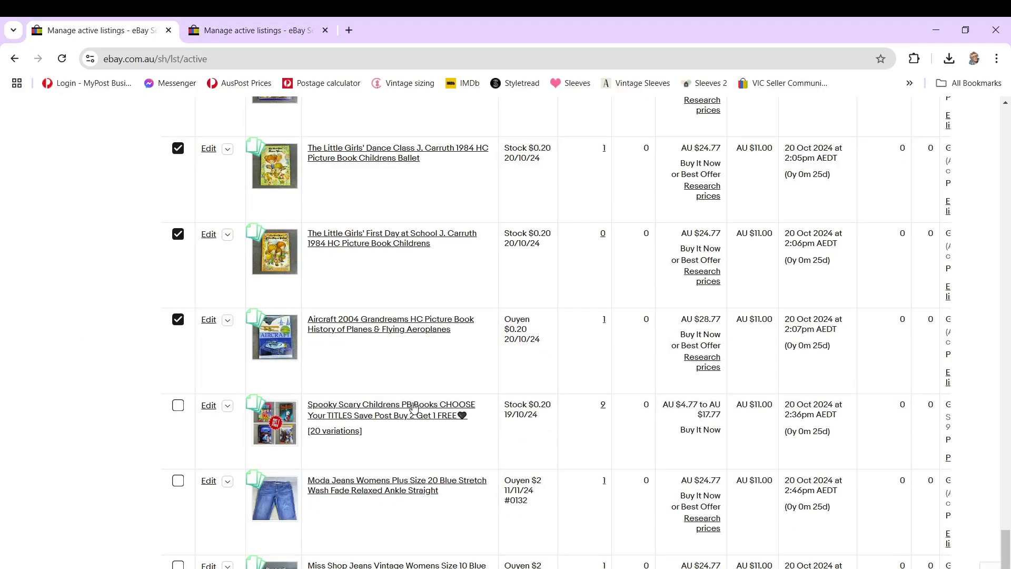
pyautogui.click(178, 481)
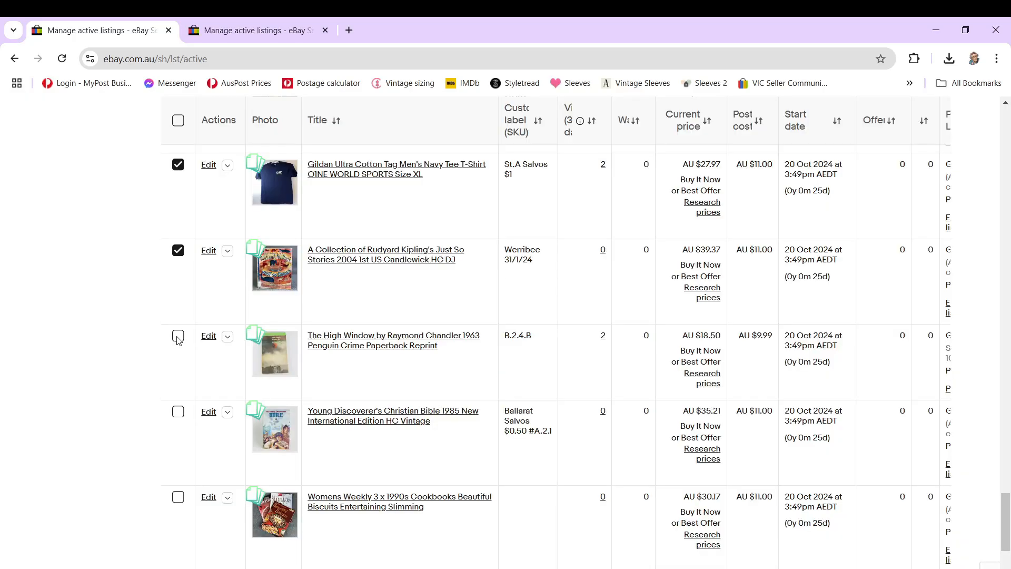
# Step: Add The High Window, Young Discoverer's Christian Bible, Womens Weekly cookbooks and the two Tom Sharpe paperbacks to the selection
pyautogui.click(178, 337)
pyautogui.click(178, 412)
pyautogui.click(178, 496)
pyautogui.scroll(-3, 178, 474)
pyautogui.click(178, 385)
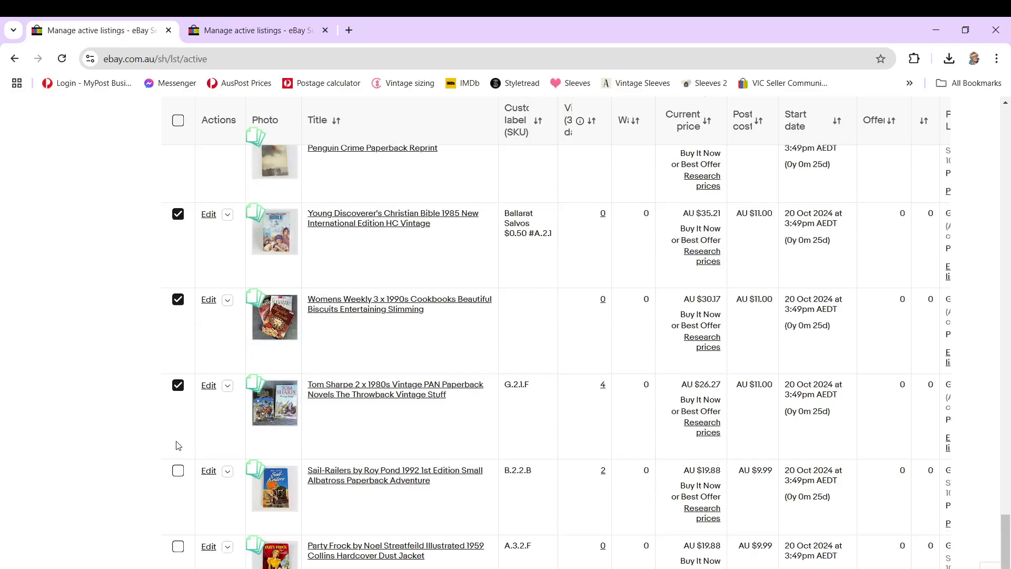
# Step: Add the Sail-Railers paperback to the selection and review the chosen items in the End listings confirmation
pyautogui.click(178, 470)
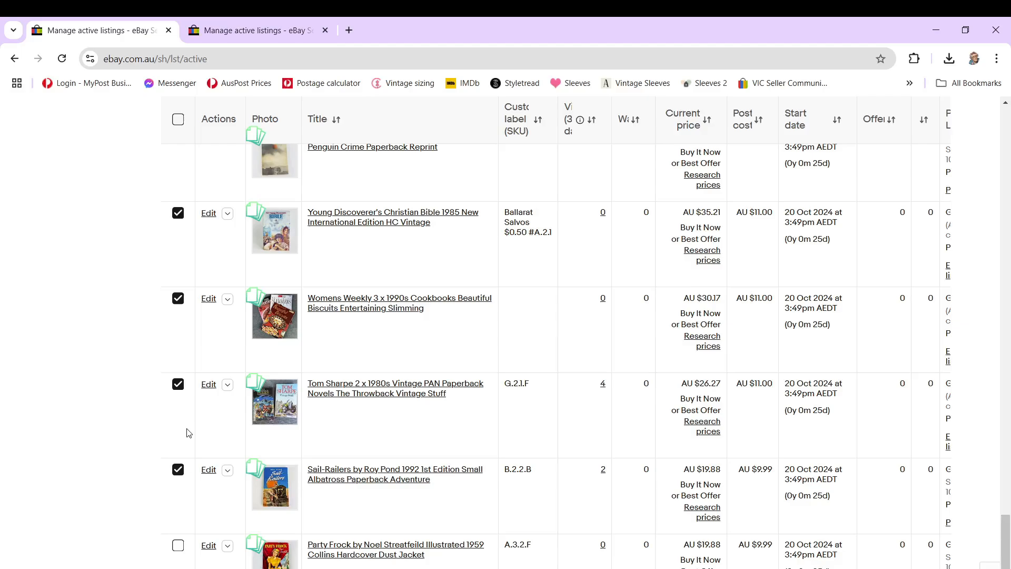
pyautogui.scroll(15, 378, 259)
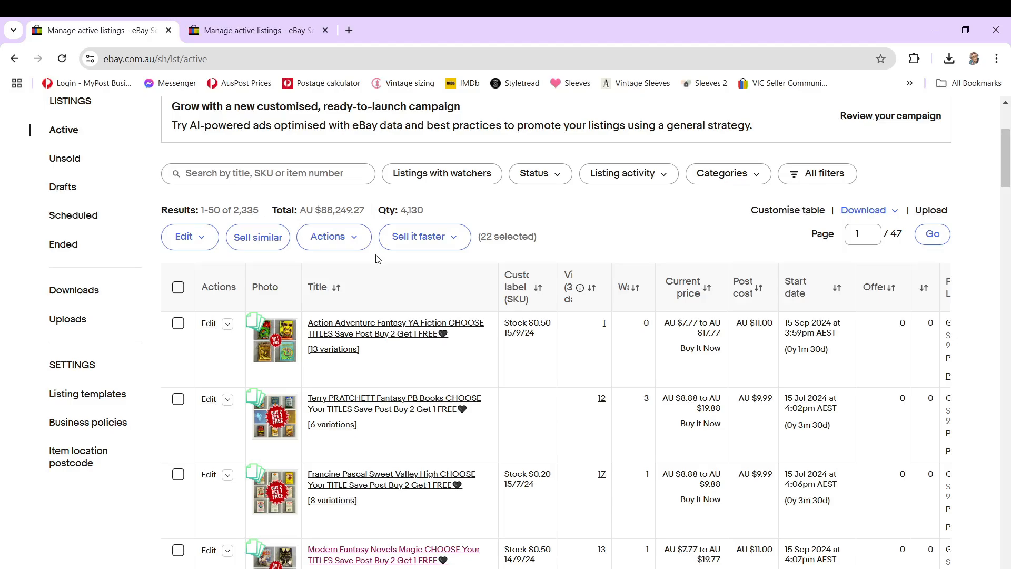
pyautogui.click(342, 238)
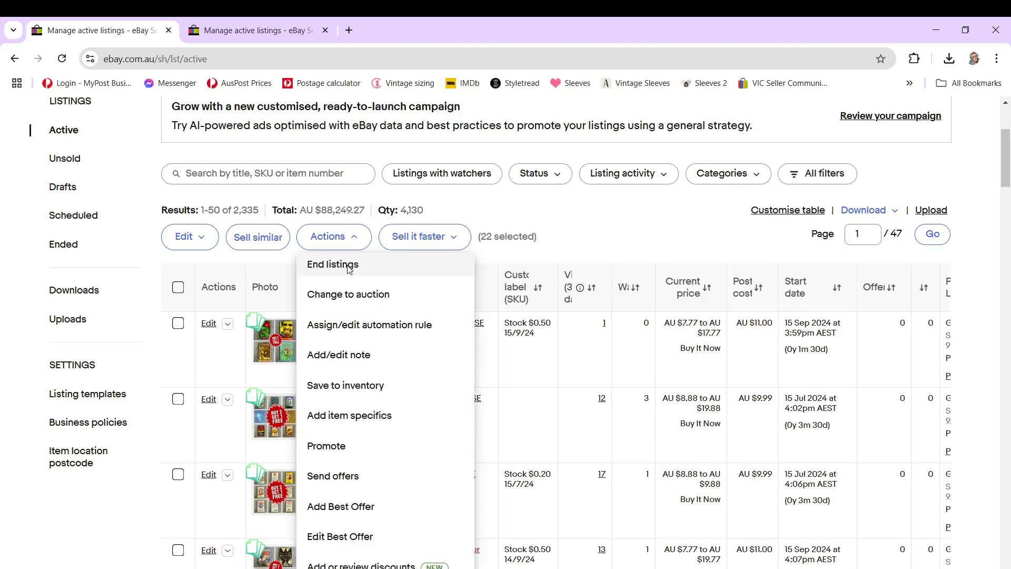
pyautogui.click(333, 264)
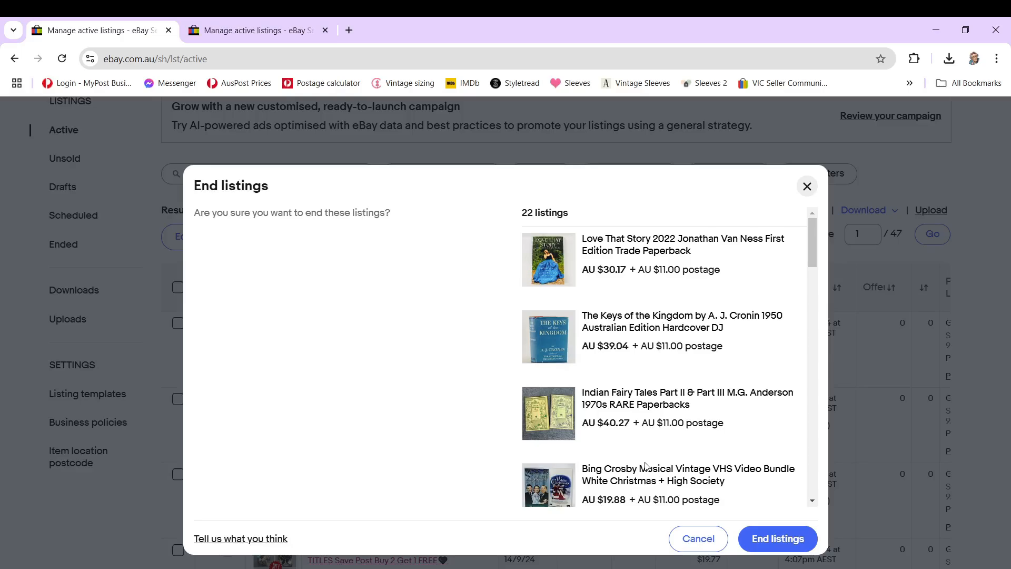
pyautogui.scroll(-10, 646, 466)
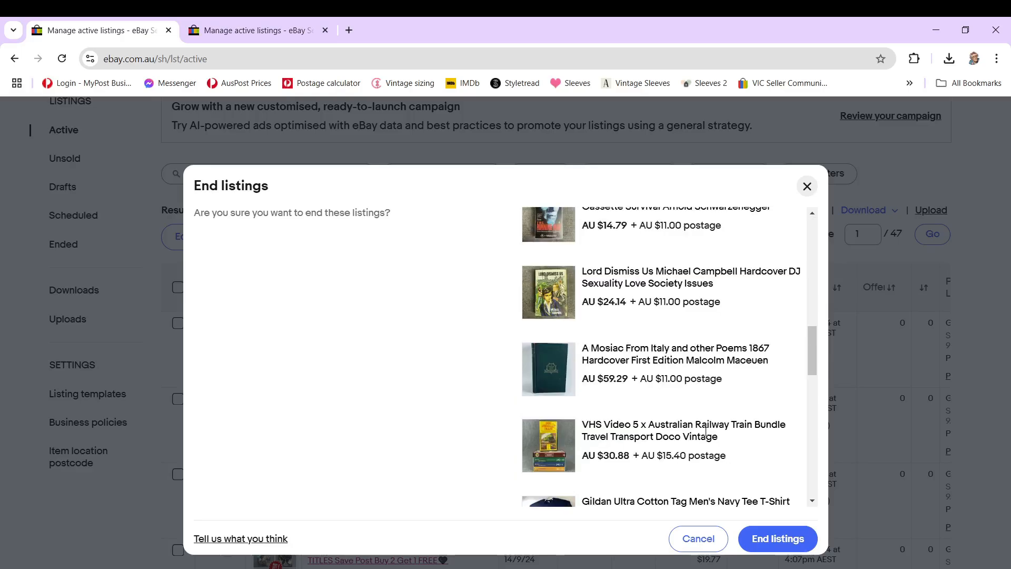
pyautogui.scroll(-5, 706, 431)
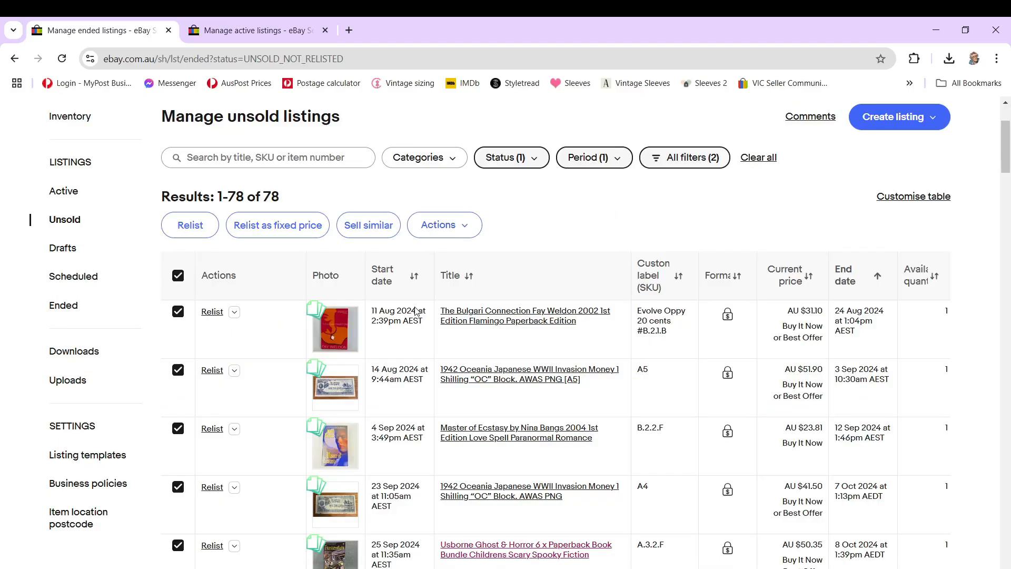
# Step: Deselect the first seven unsold listings, from The Bulgari Connection through the Wise Owl's Learn to Read book bundle
pyautogui.scroll(-2, 178, 196)
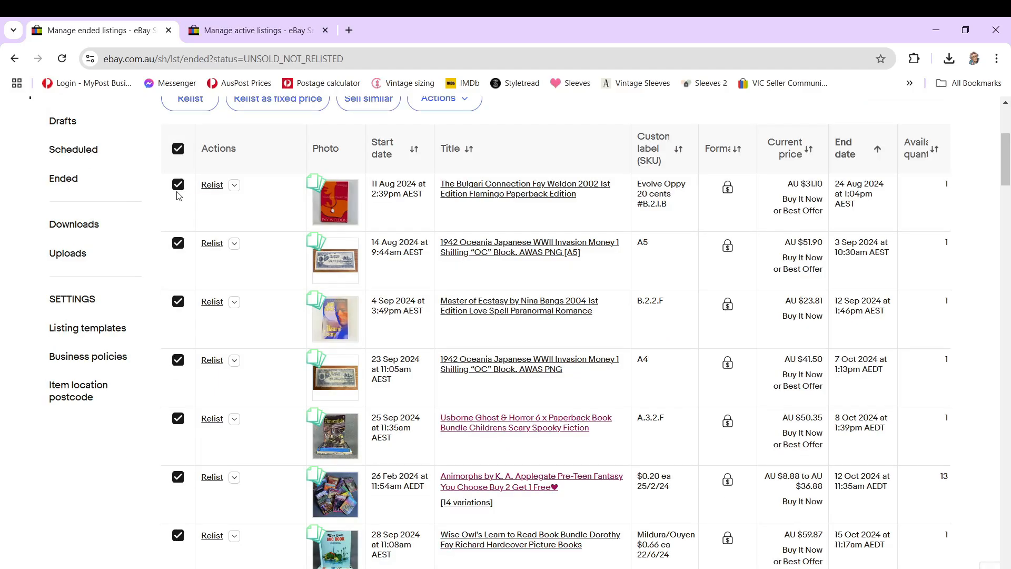
pyautogui.click(178, 184)
pyautogui.click(178, 242)
pyautogui.click(178, 301)
pyautogui.click(178, 359)
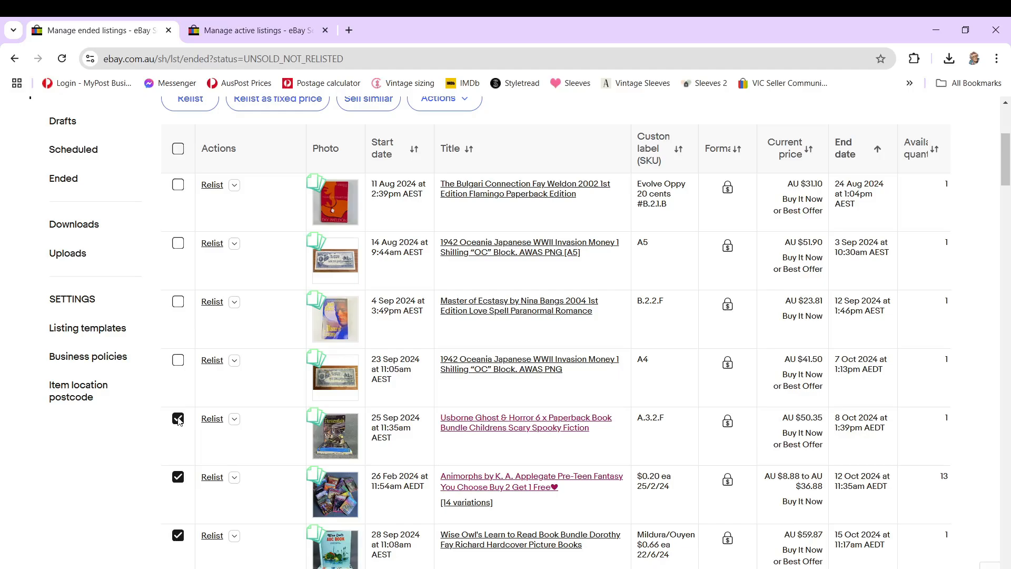
pyautogui.click(178, 418)
pyautogui.click(178, 477)
pyautogui.click(177, 533)
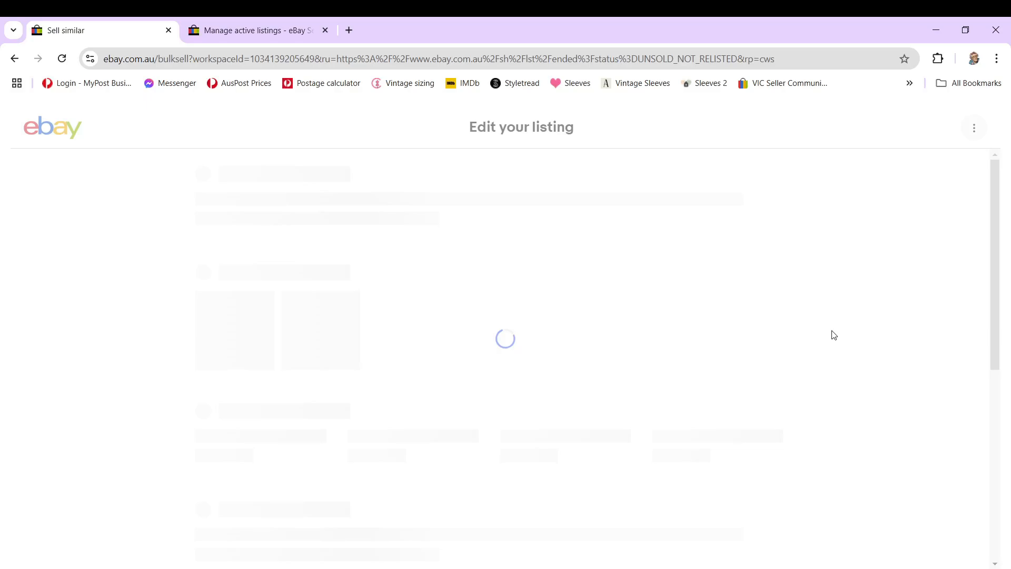
# Step: Clear the Personalised and Signed answers in The Last Week in December audio book draft, and check its condition, description and pricing
pyautogui.click(620, 348)
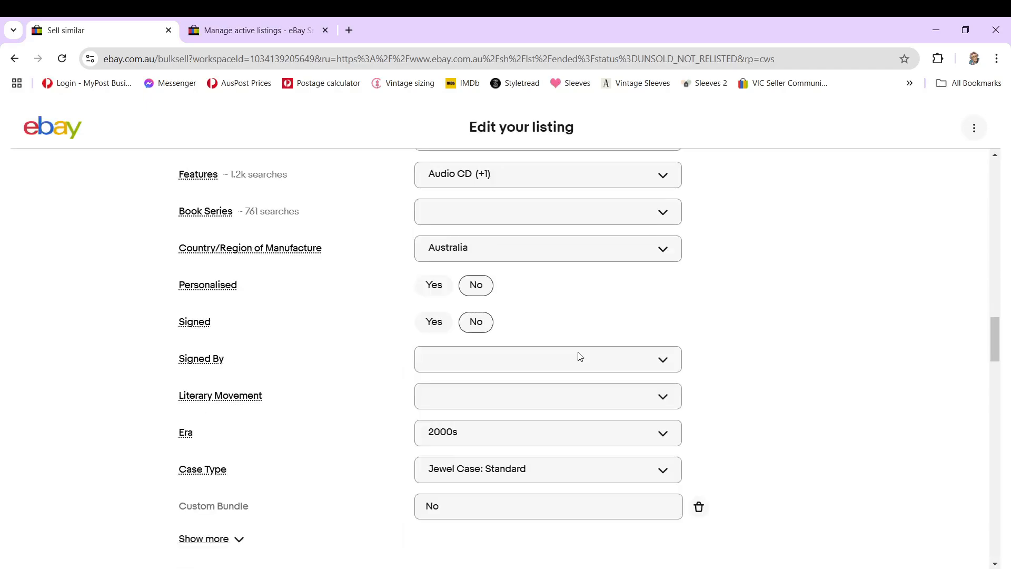
pyautogui.click(486, 325)
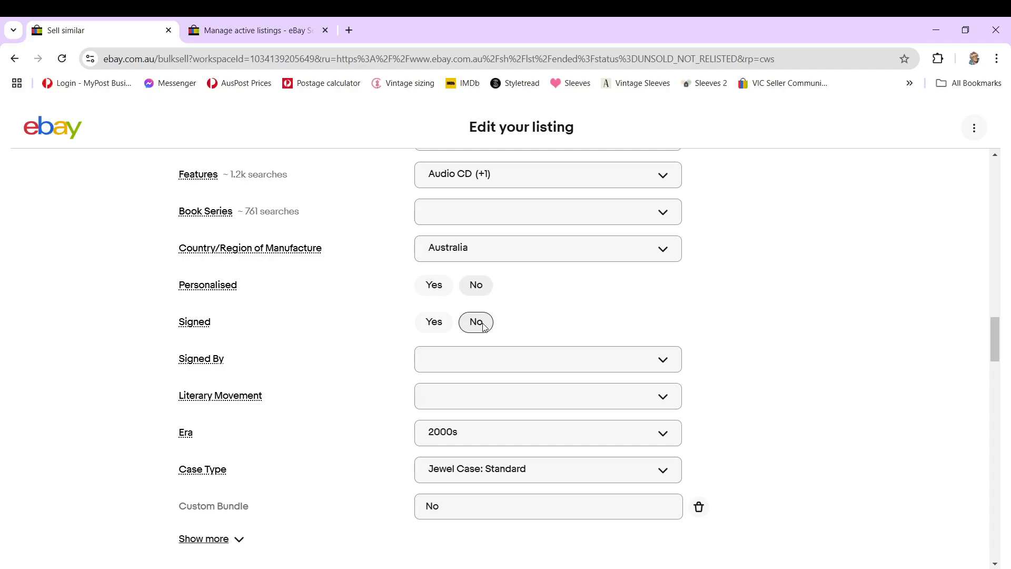
pyautogui.scroll(-7, 850, 418)
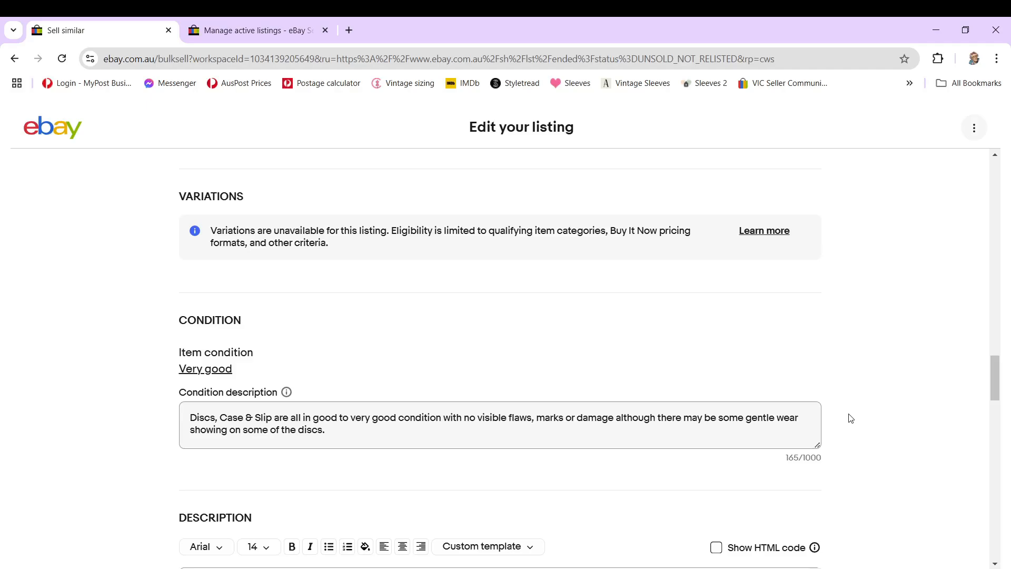
pyautogui.scroll(5, 899, 299)
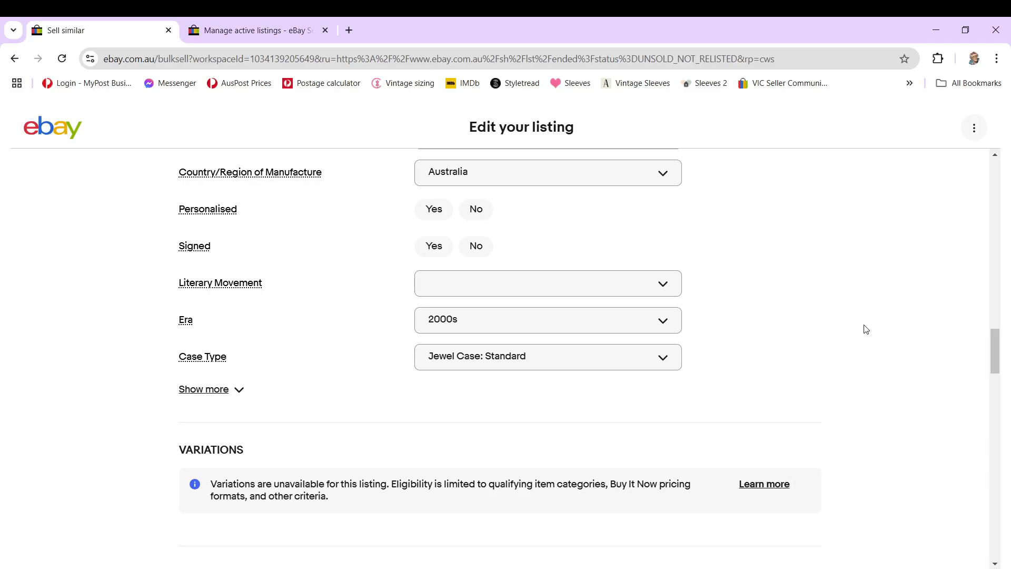
pyautogui.scroll(-10, 866, 329)
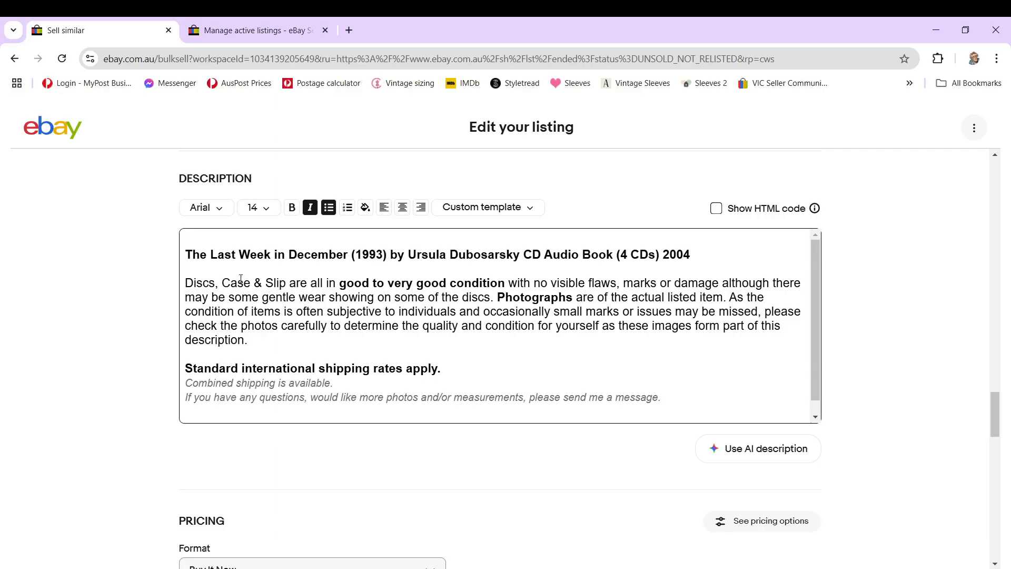
pyautogui.scroll(-6, 657, 310)
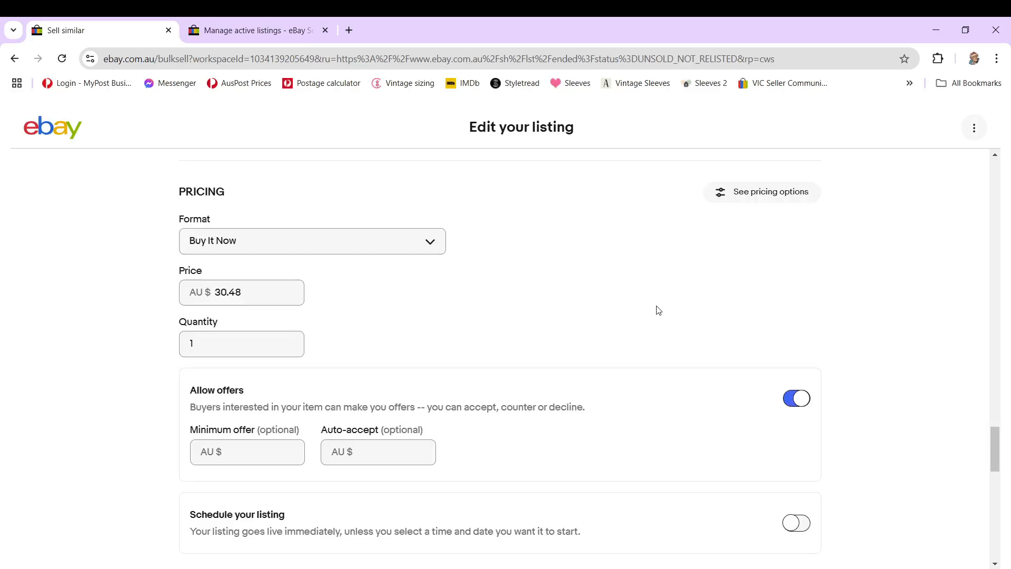
pyautogui.scroll(-4, 657, 311)
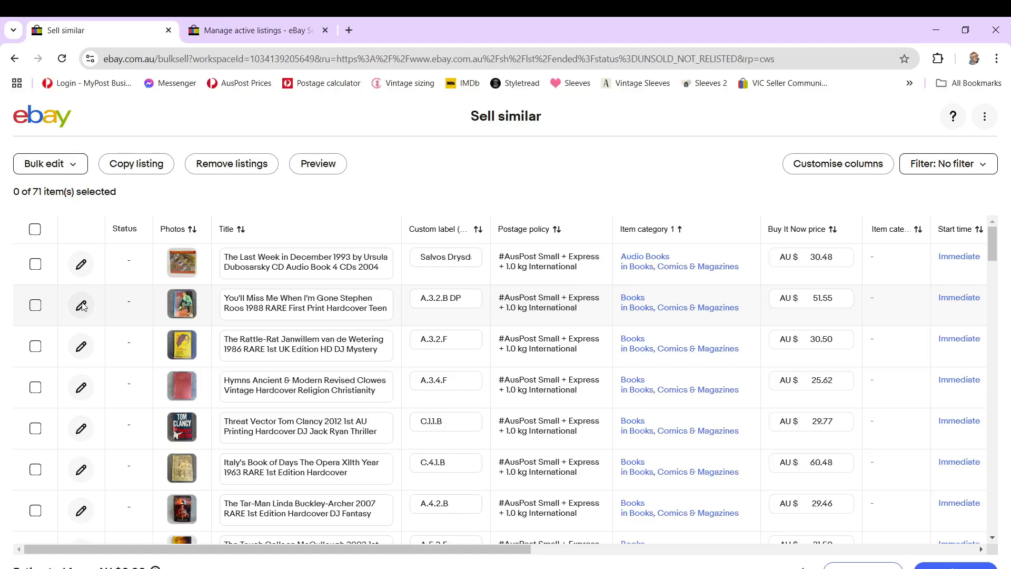
# Step: Retitle the You'll Miss Me When I'm Gone draft so it ends "First Print HC Teen Drinking", and check its Topic values
pyautogui.click(81, 306)
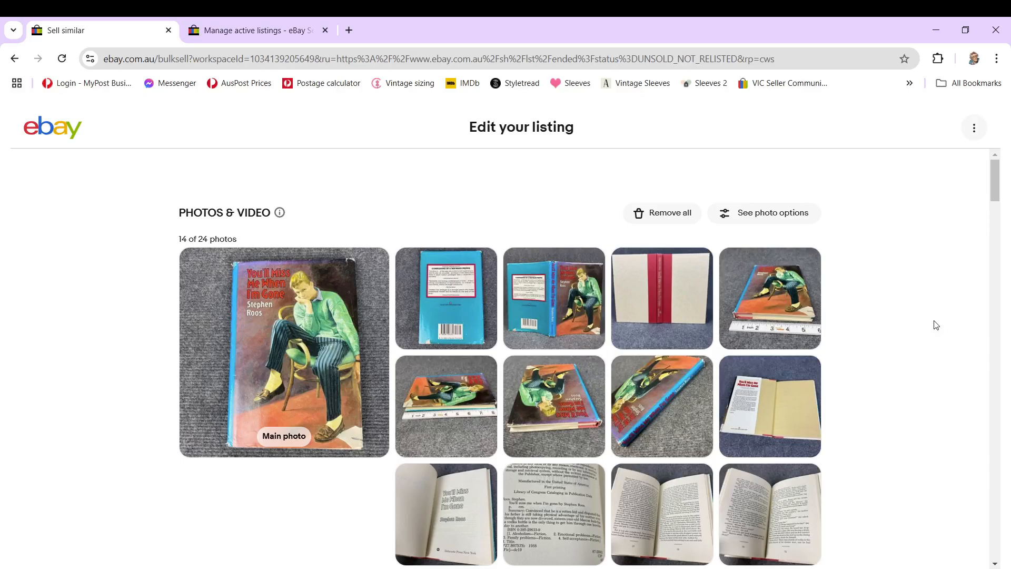
pyautogui.scroll(-9, 488, 399)
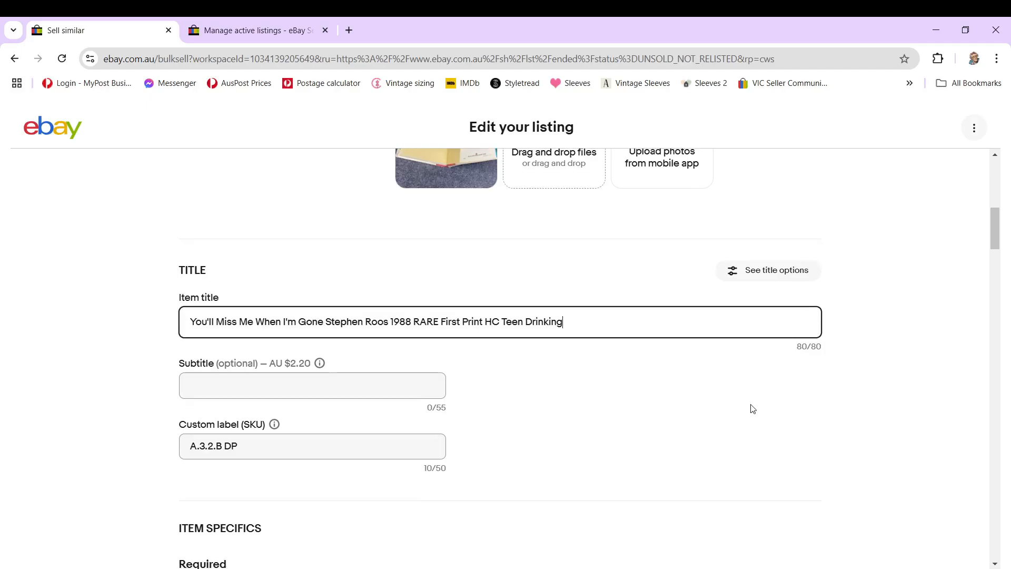
pyautogui.scroll(-6, 752, 368)
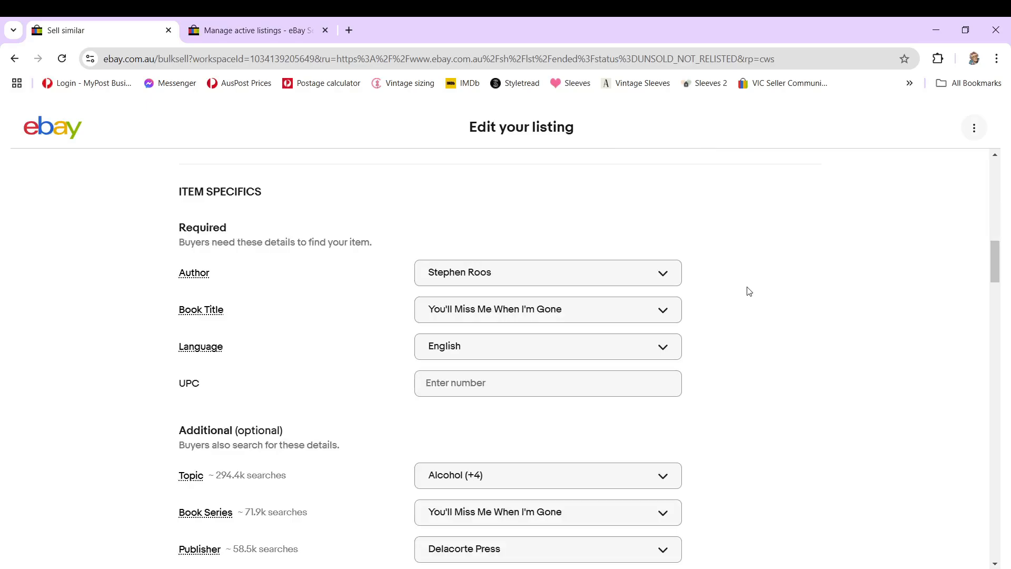
pyautogui.scroll(-5, 748, 291)
pyautogui.click(529, 211)
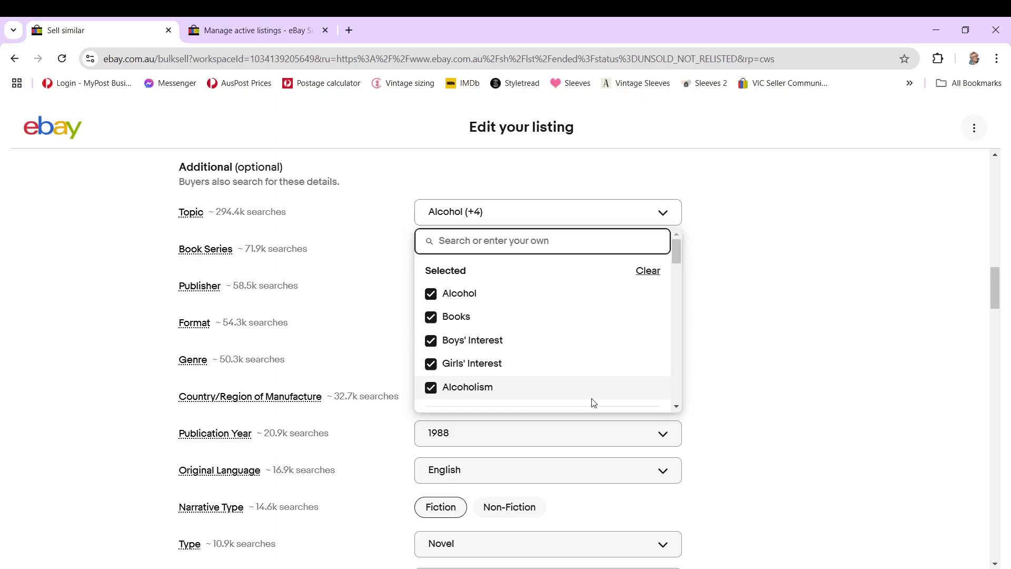
pyautogui.scroll(-8, 708, 354)
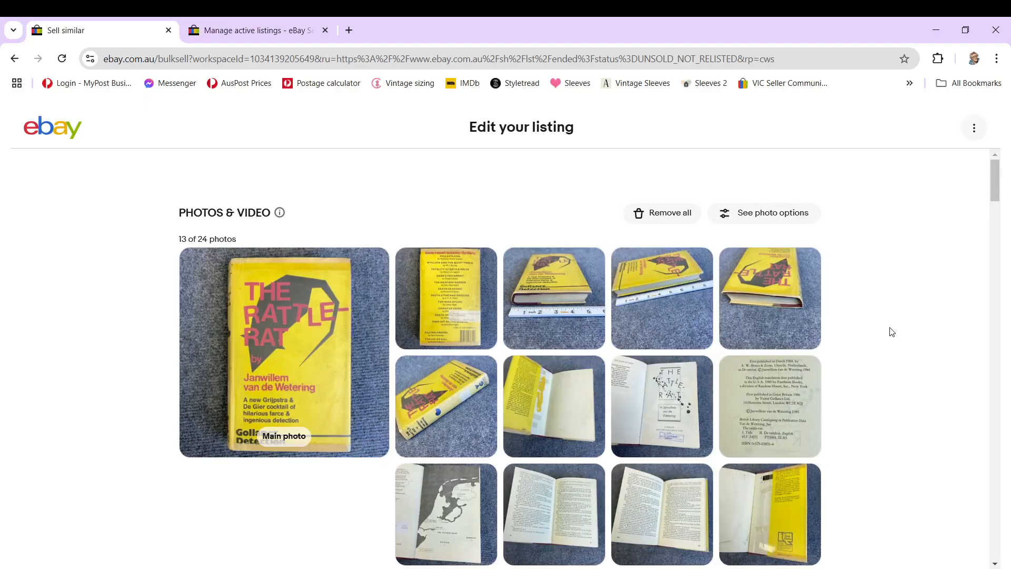
# Step: Review The Rattle-Rat draft's photos, title, Topic values, other item specifics, condition text and pricing
pyautogui.scroll(-10, 728, 345)
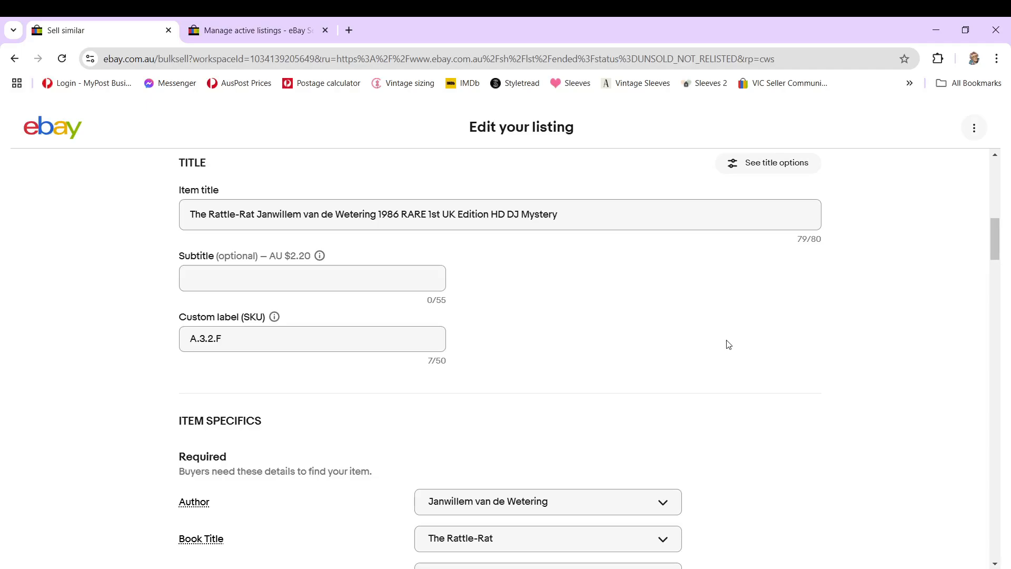
pyautogui.scroll(-8, 728, 344)
pyautogui.click(610, 313)
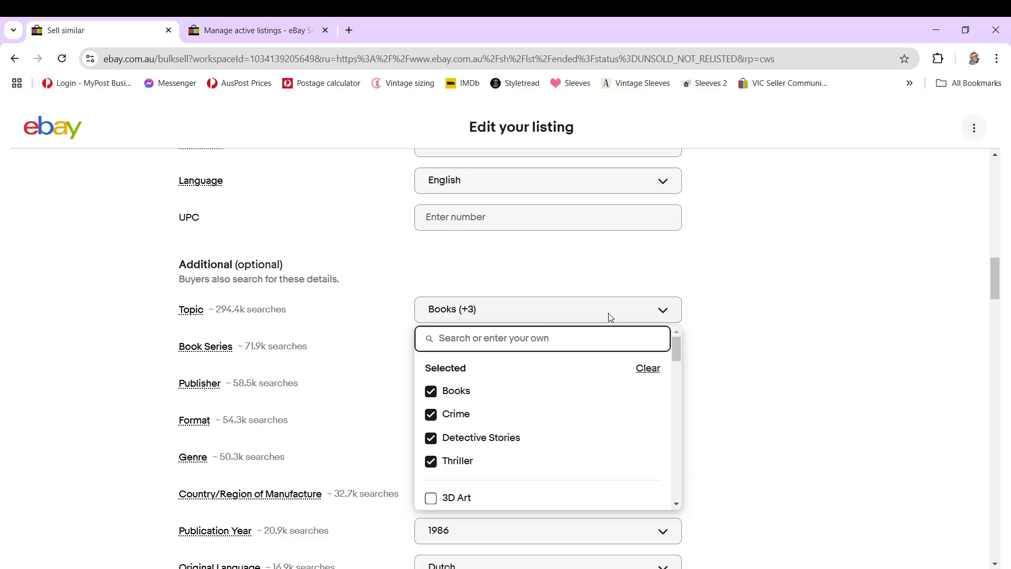
pyautogui.scroll(-6, 786, 356)
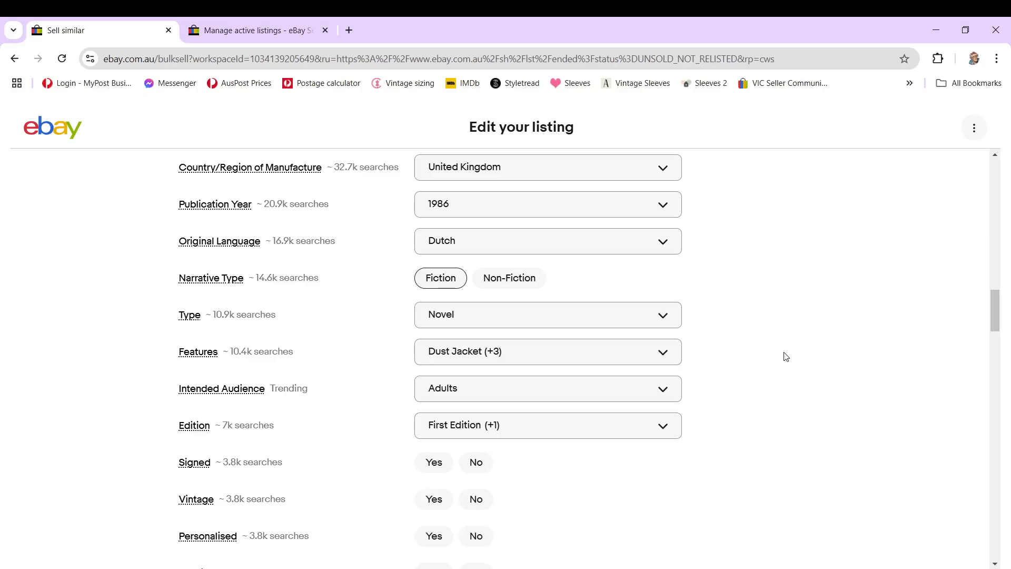
pyautogui.scroll(-15, 449, 329)
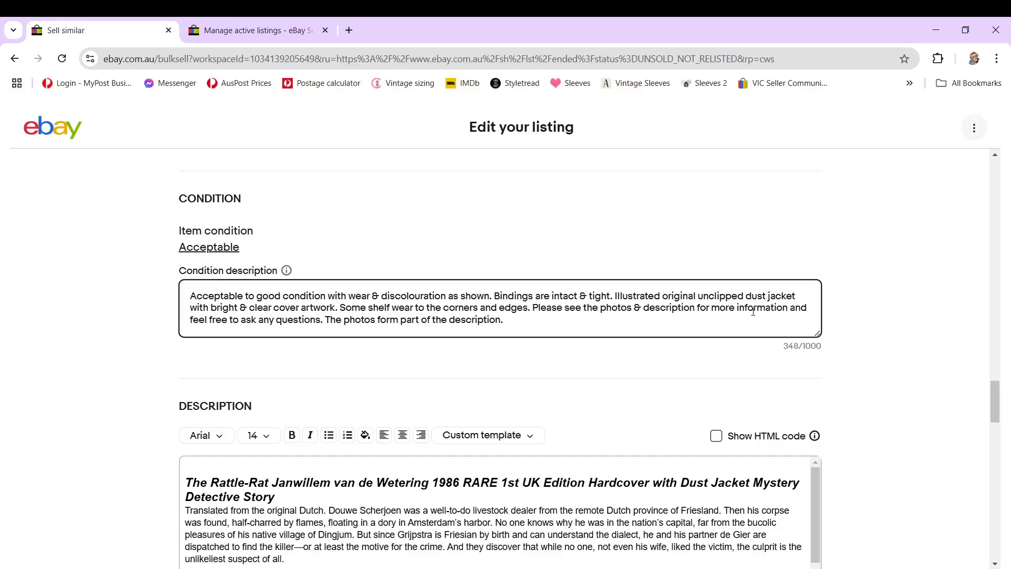
pyautogui.scroll(-10, 263, 368)
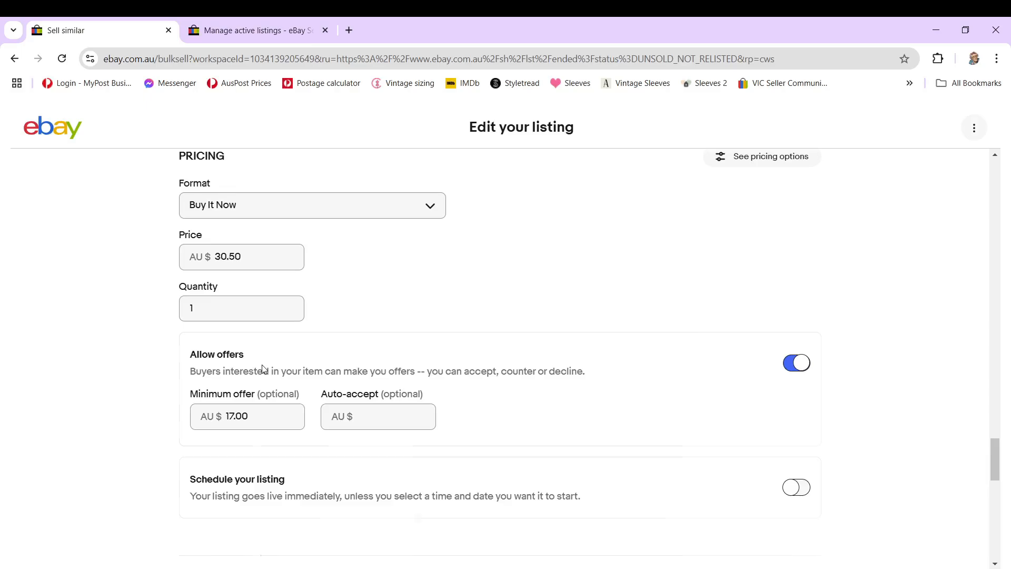
pyautogui.scroll(20, 753, 351)
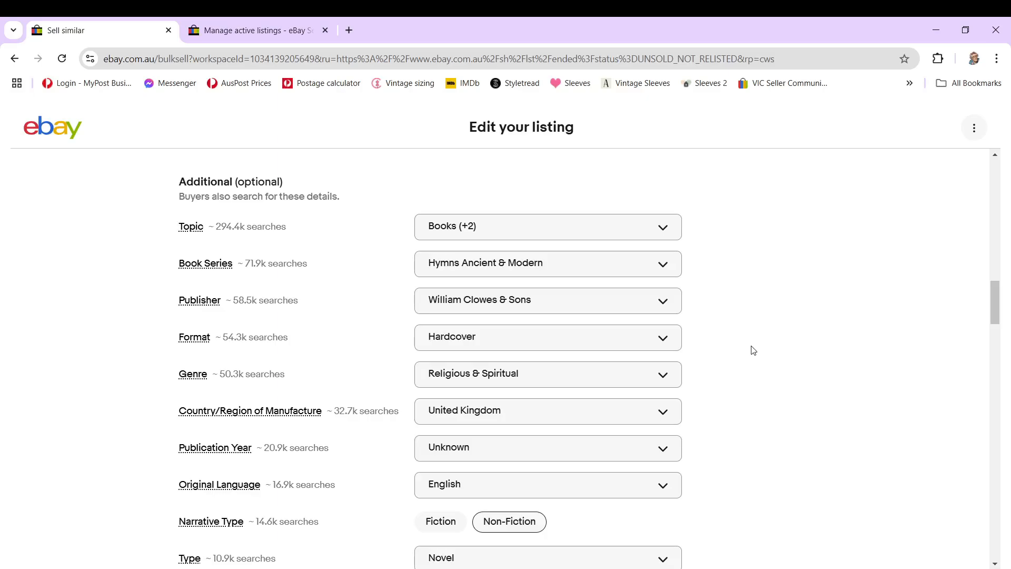
# Step: Check the Hymns Ancient & Modern draft's condition text and select the wrong word "parceling" in its description
pyautogui.scroll(-10, 816, 379)
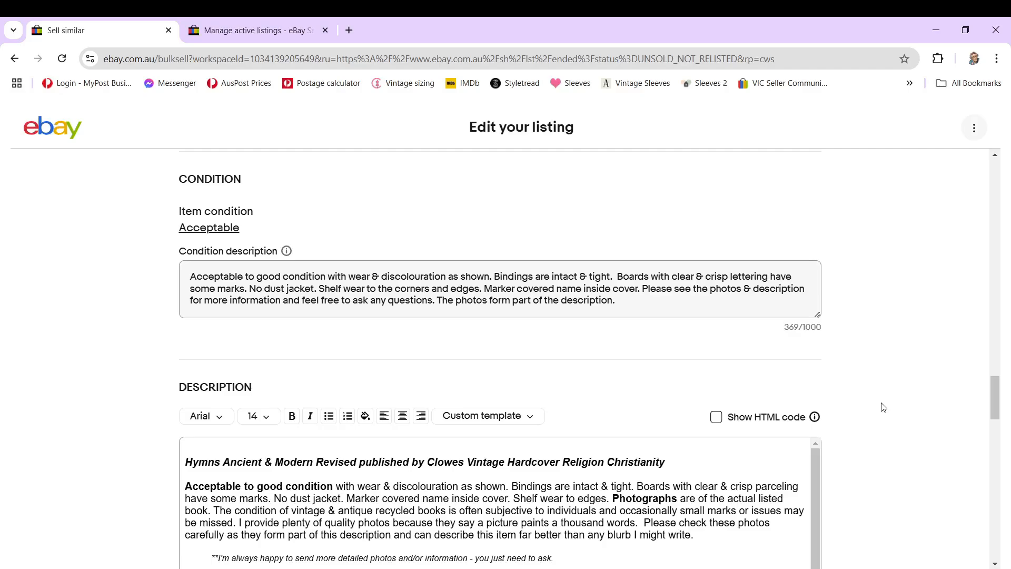
pyautogui.scroll(-3, 884, 400)
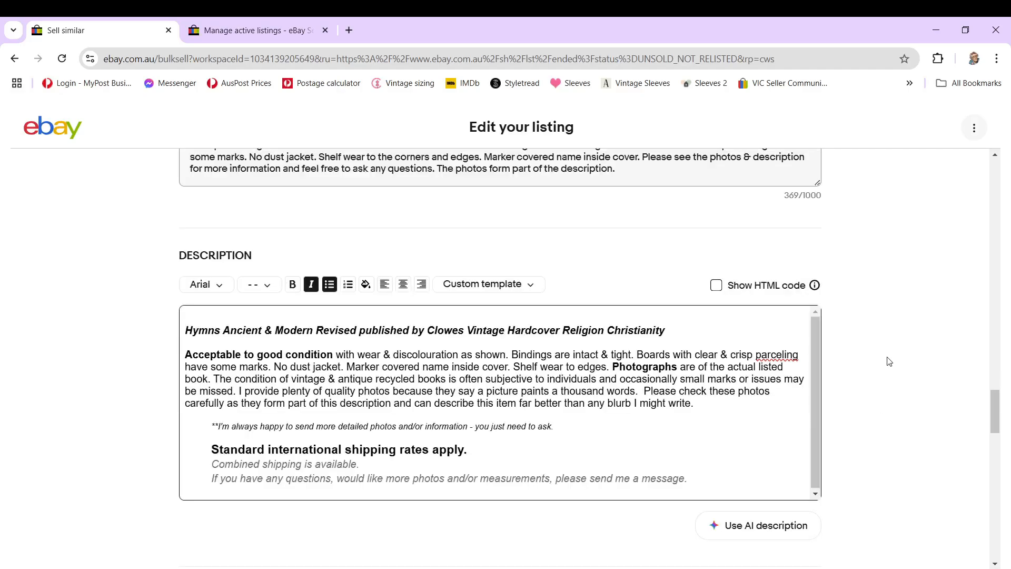
pyautogui.doubleClick(774, 355)
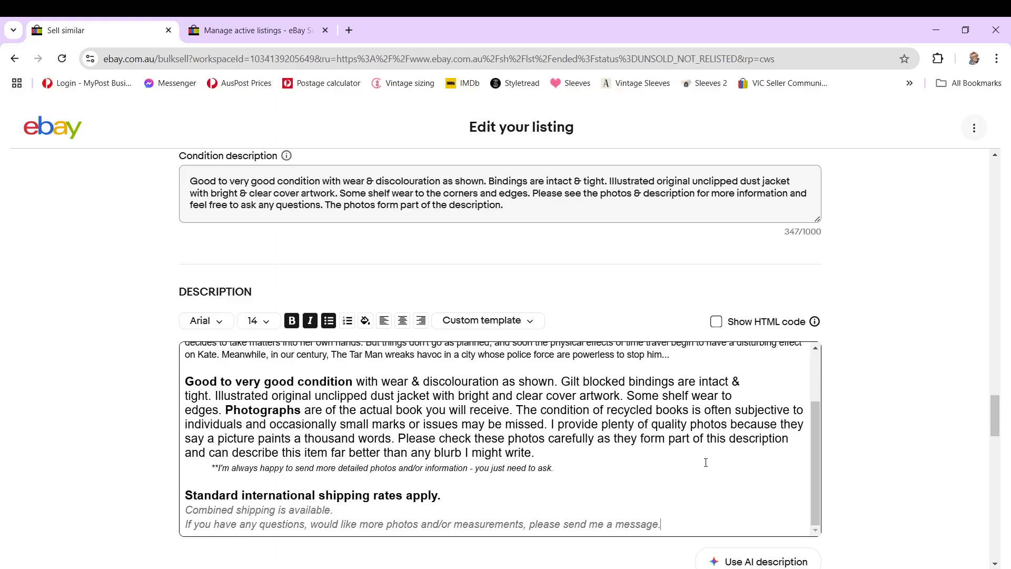
# Step: Review The Tar-Man draft's description, pricing, offer settings and promotion section
pyautogui.scroll(-3, 526, 342)
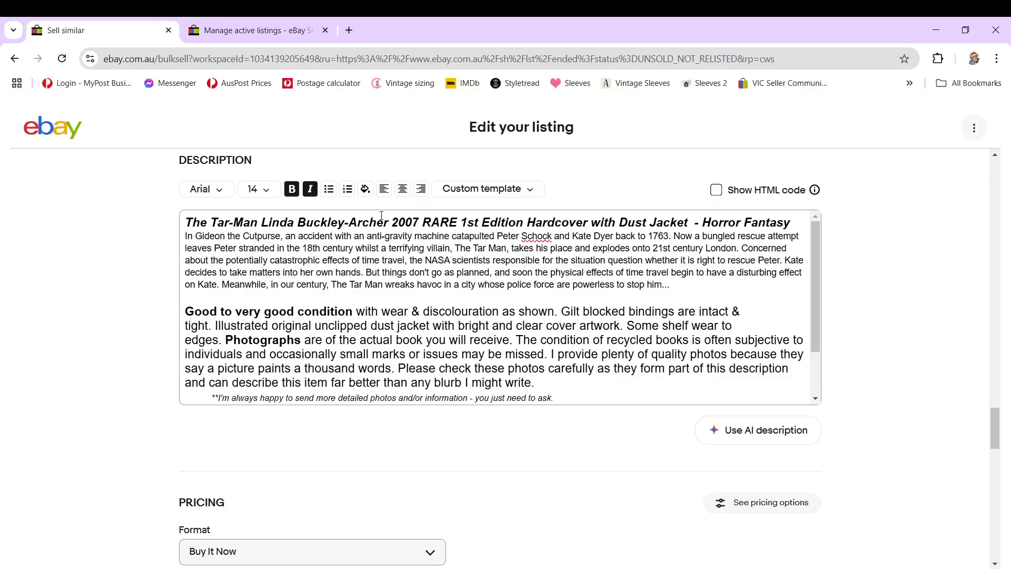
pyautogui.scroll(-5, 903, 324)
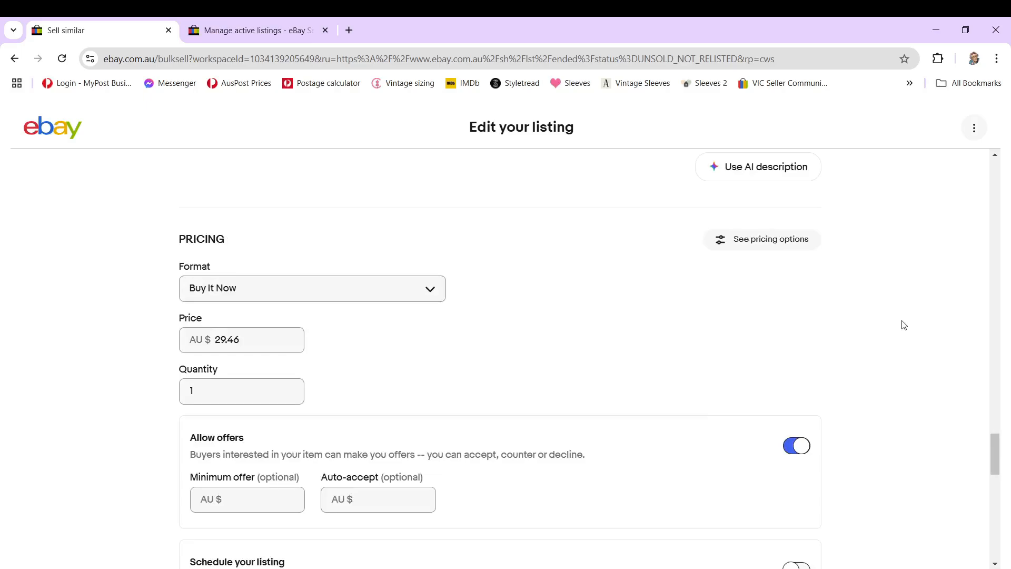
pyautogui.scroll(-15, 903, 324)
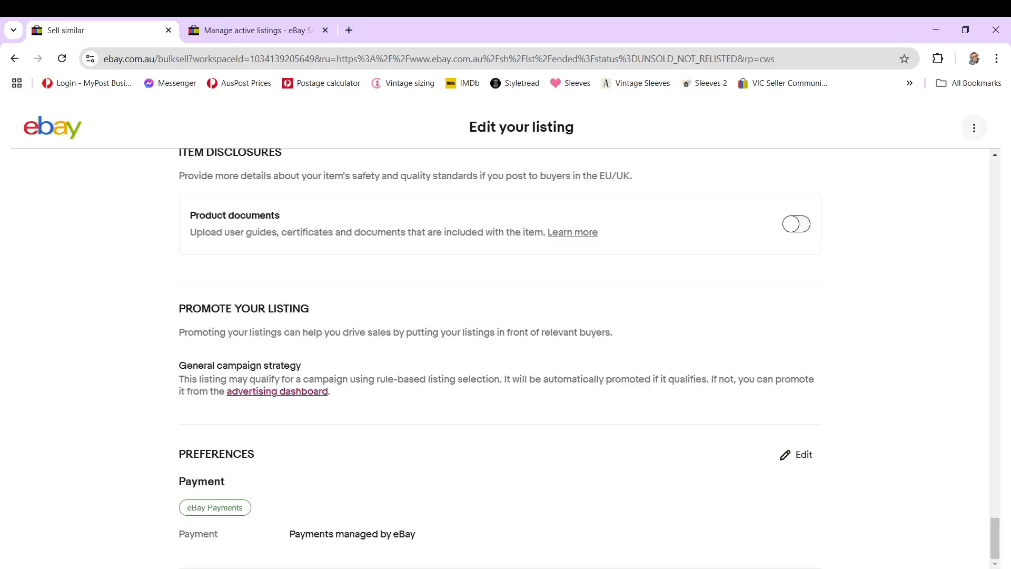
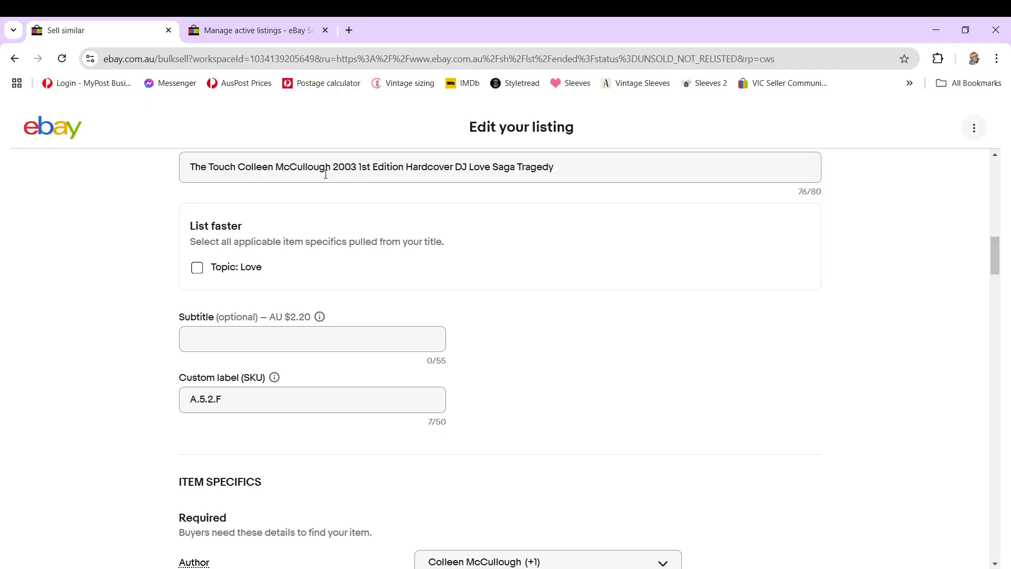
# Step: Review The Touch draft's title, item specifics, condition text, description and postage settings
pyautogui.scroll(-10, 820, 282)
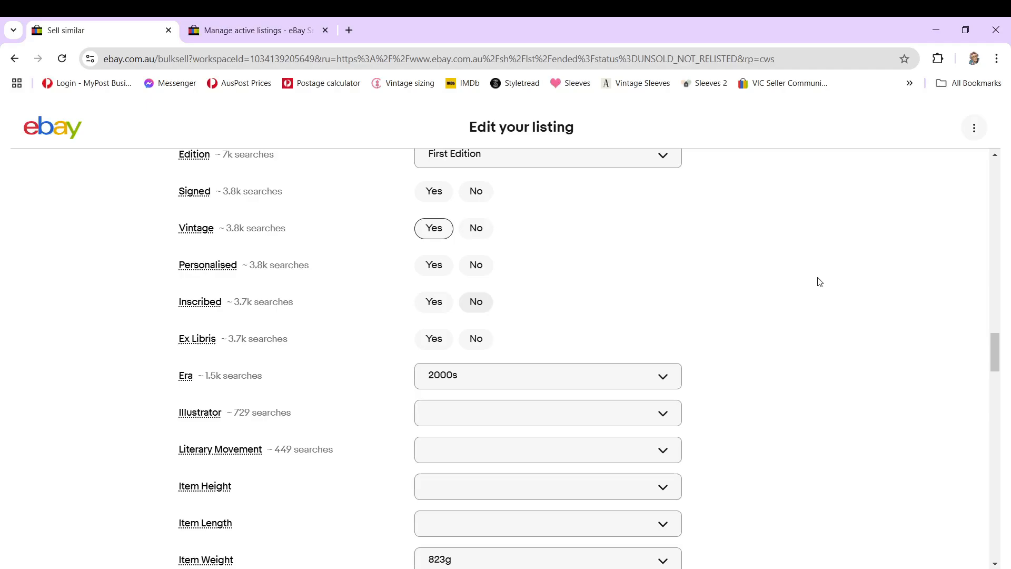
pyautogui.scroll(-5, 820, 282)
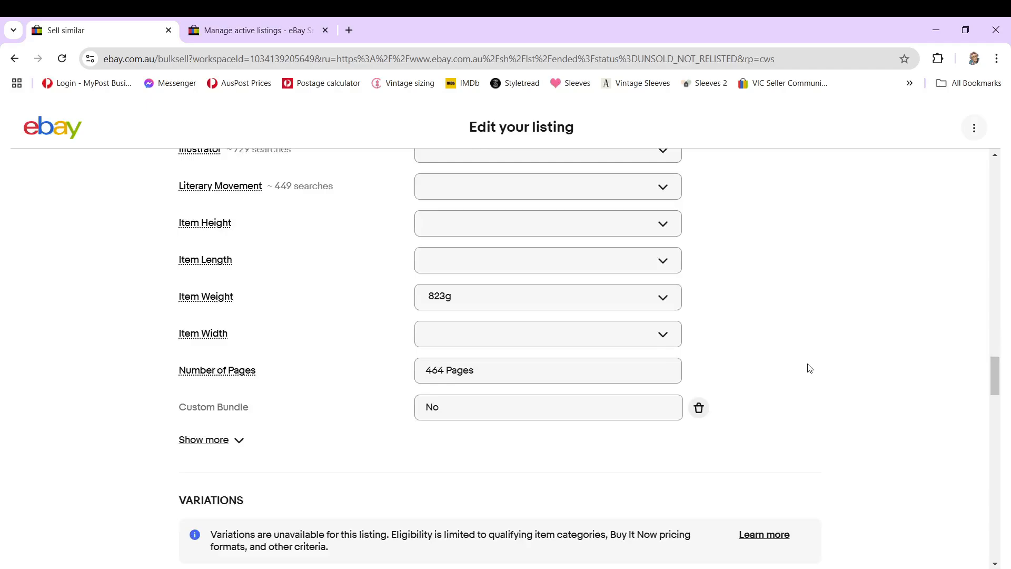
pyautogui.scroll(-8, 764, 379)
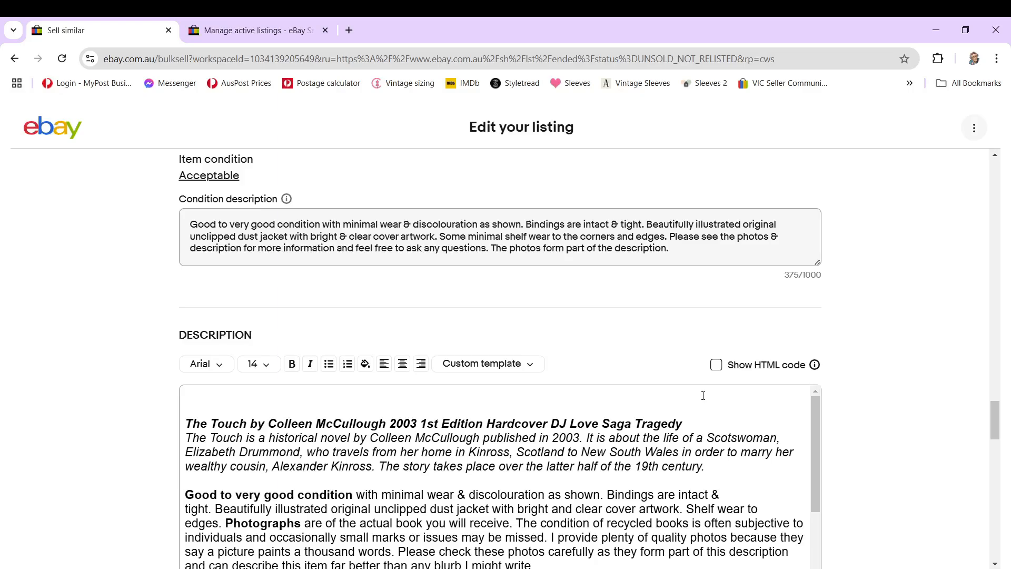
pyautogui.scroll(-15, 866, 392)
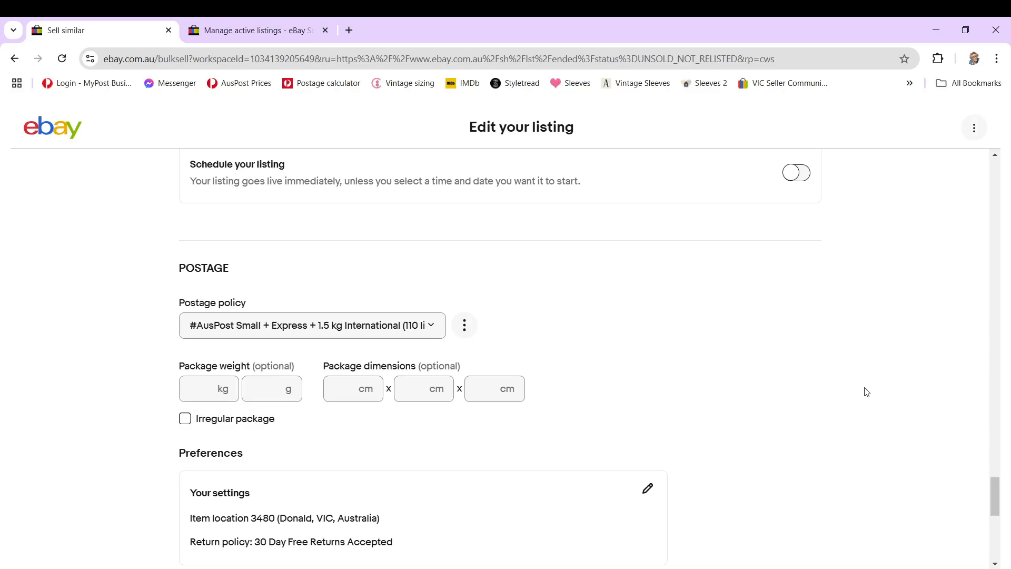
# Step: Review the title, Topic and other item specifics of The Adventures of the Red Tape Gang draft
pyautogui.scroll(20, 600, 231)
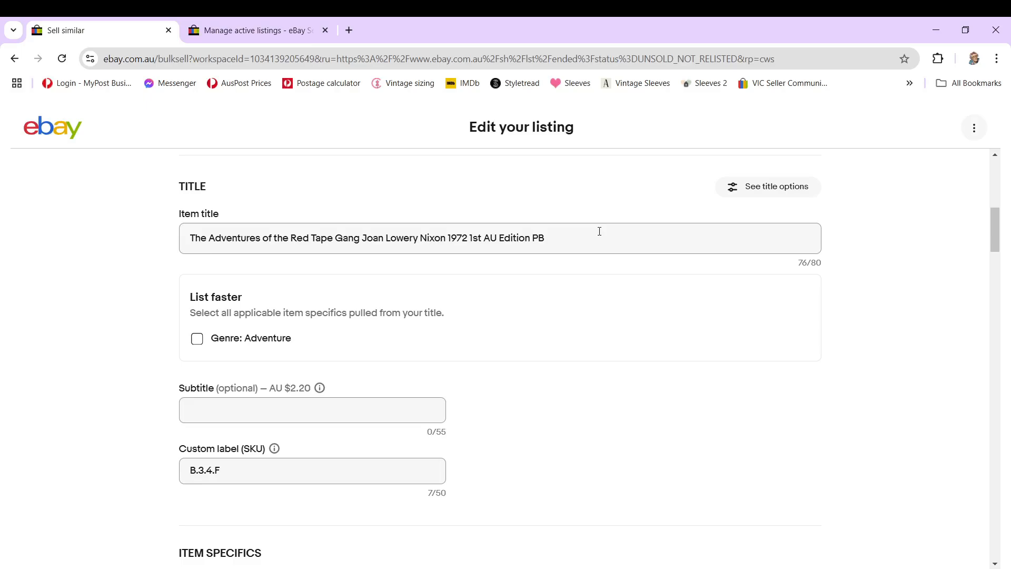
pyautogui.scroll(-10, 817, 349)
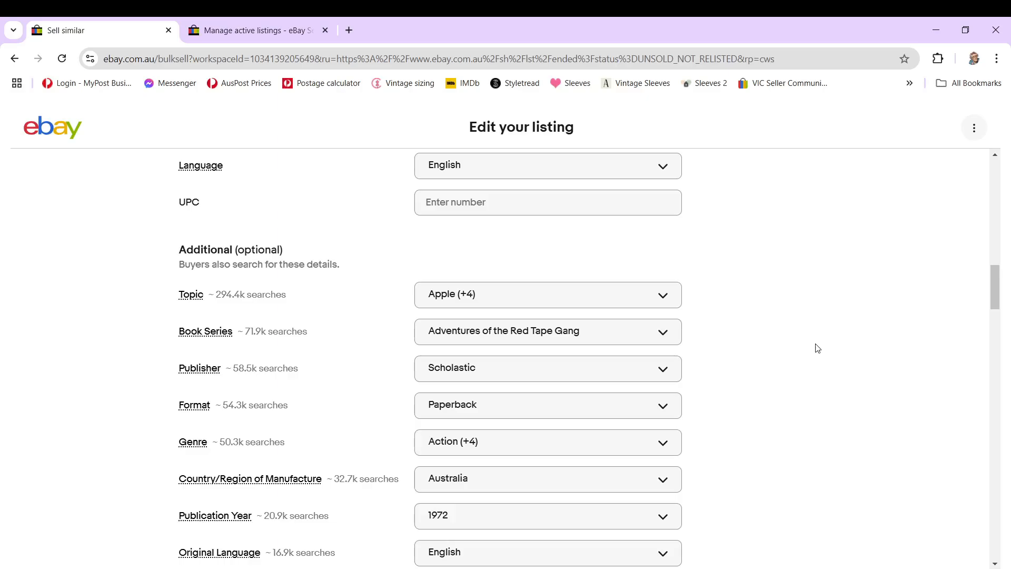
pyautogui.scroll(-10, 818, 349)
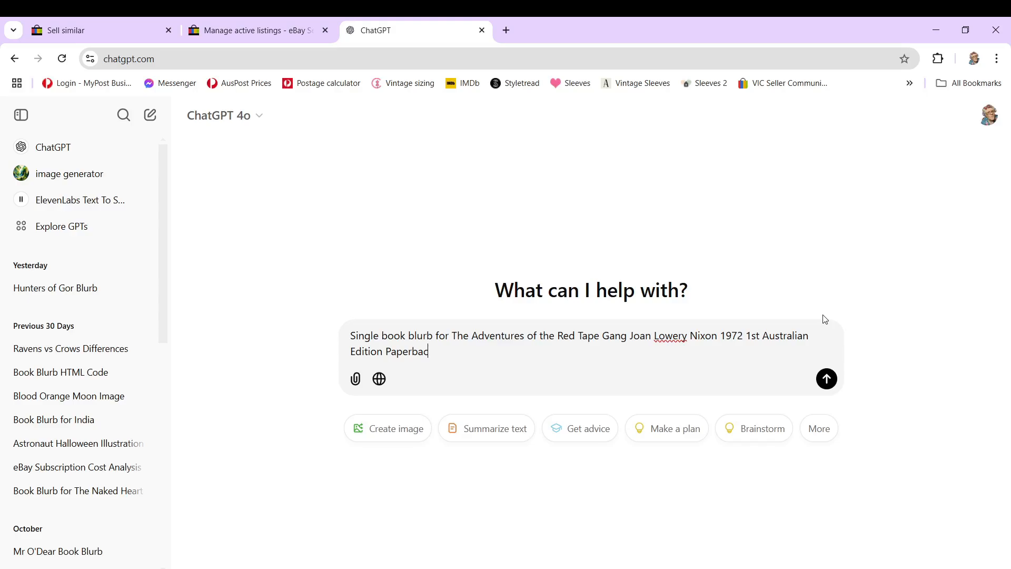
# Step: Get a single book blurb for The Adventures of the Red Tape Gang from ChatGPT, use it in the eBay draft's description, and check the pricing
pyautogui.hotkey('ctrl', 'Tab')
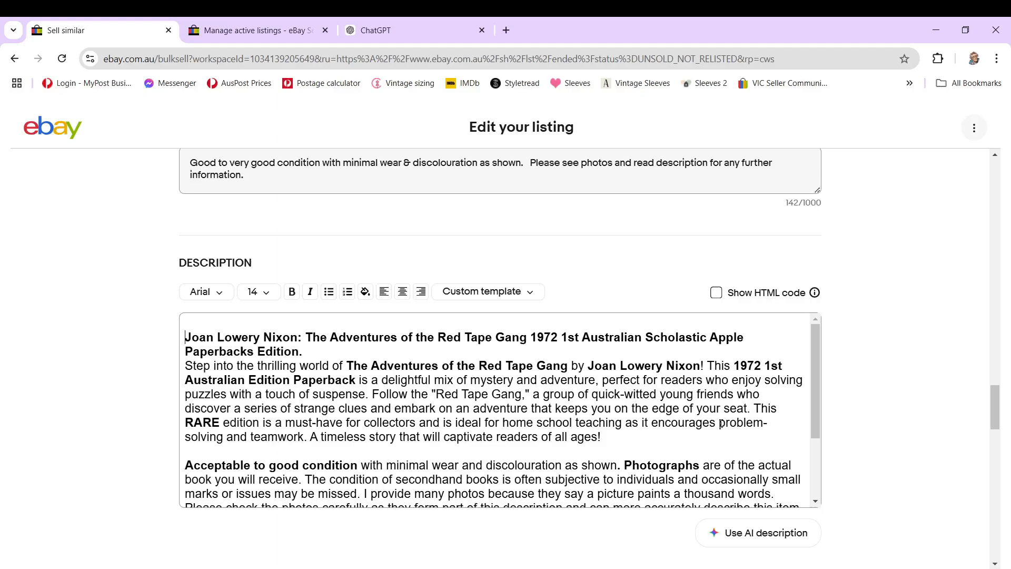
pyautogui.scroll(-6, 721, 424)
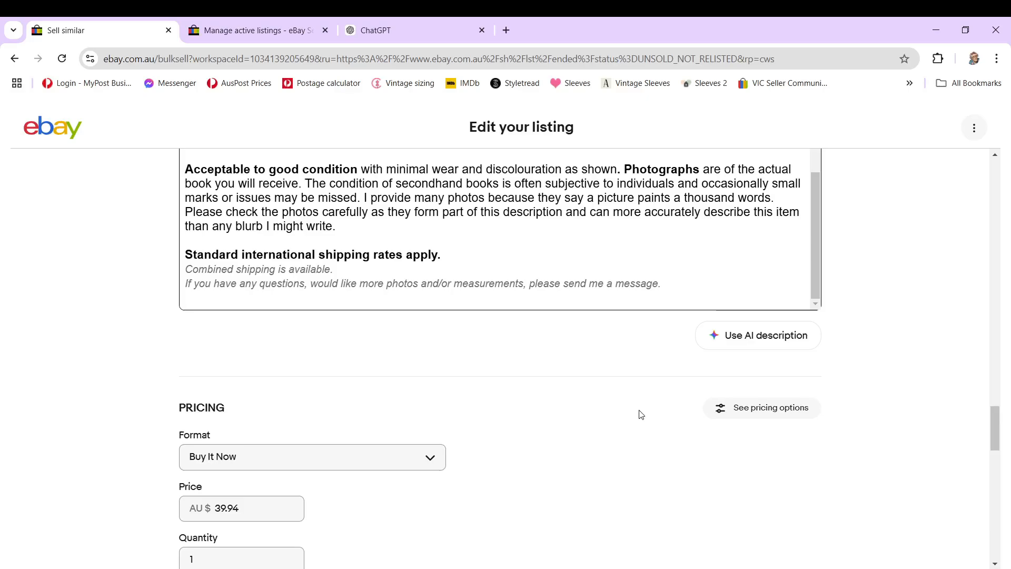
pyautogui.scroll(4, 639, 413)
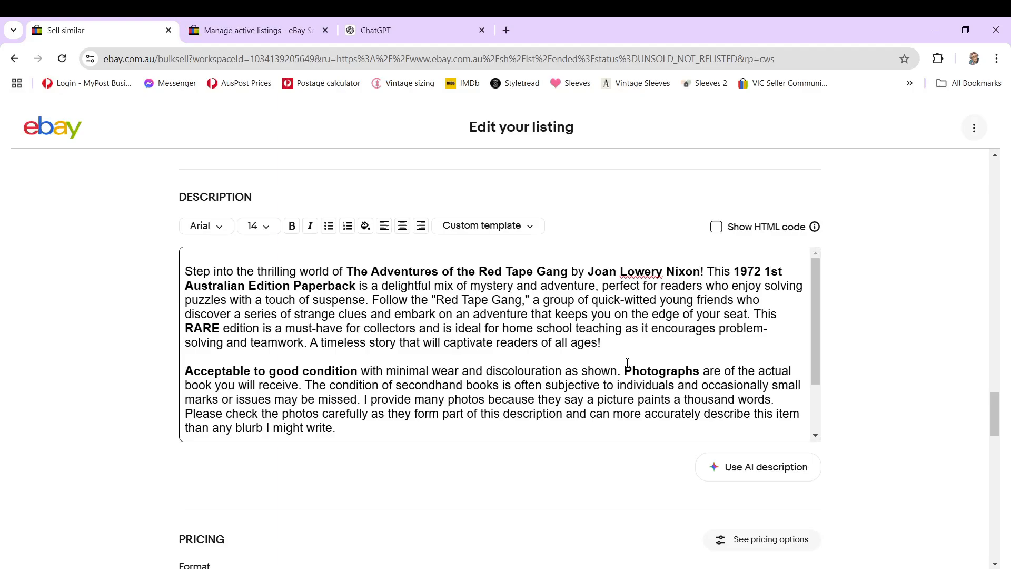
# Step: Review the Like a River of Lions draft's condition text and description, and return to the Sell similar list
pyautogui.scroll(-10, 432, 367)
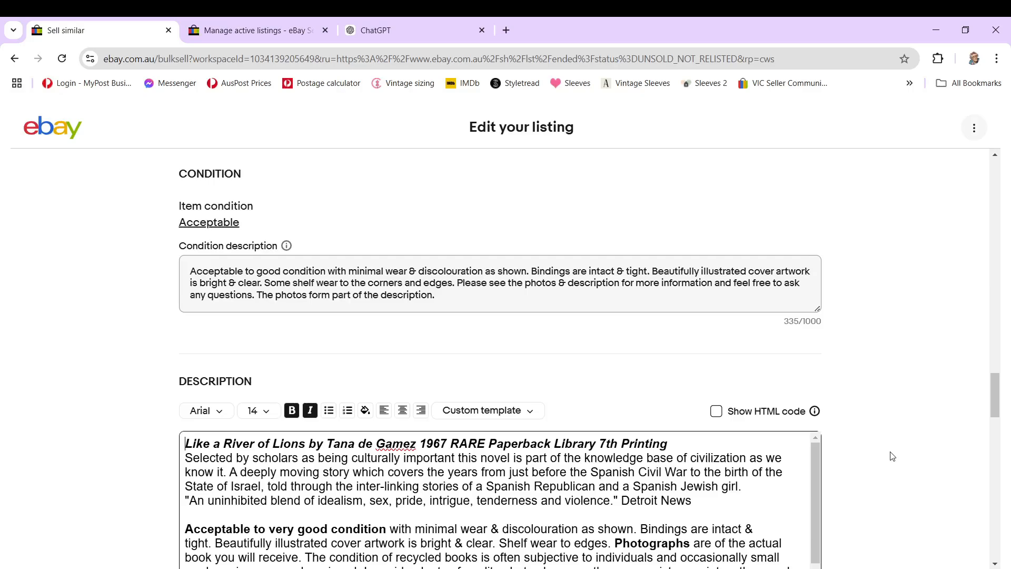
pyautogui.scroll(-10, 892, 457)
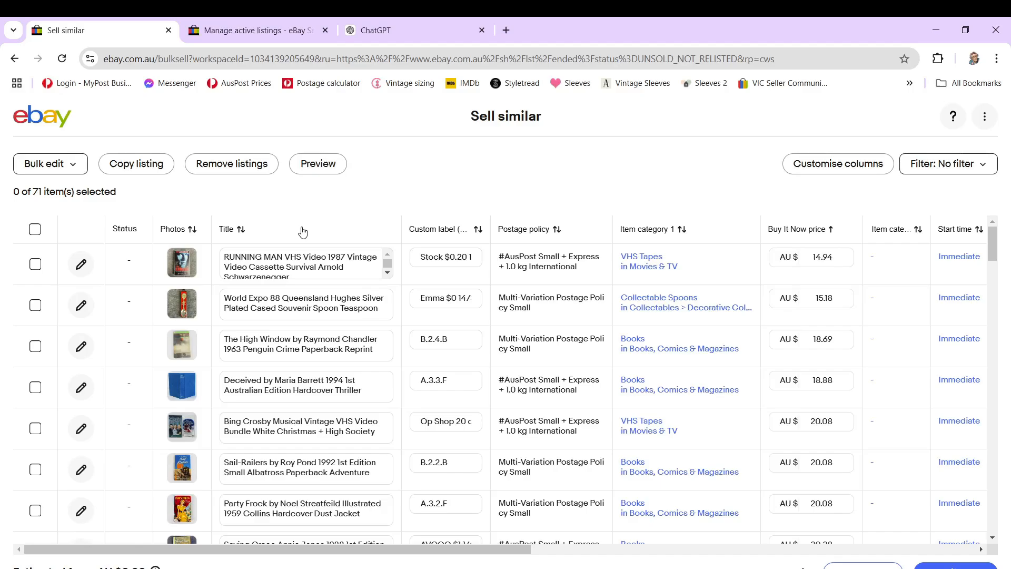
# Step: Select the lowest-priced listings in the Sell similar list, starting with RUNNING MAN VHS, and switch to the active listings page
pyautogui.click(35, 264)
pyautogui.click(35, 305)
pyautogui.click(35, 346)
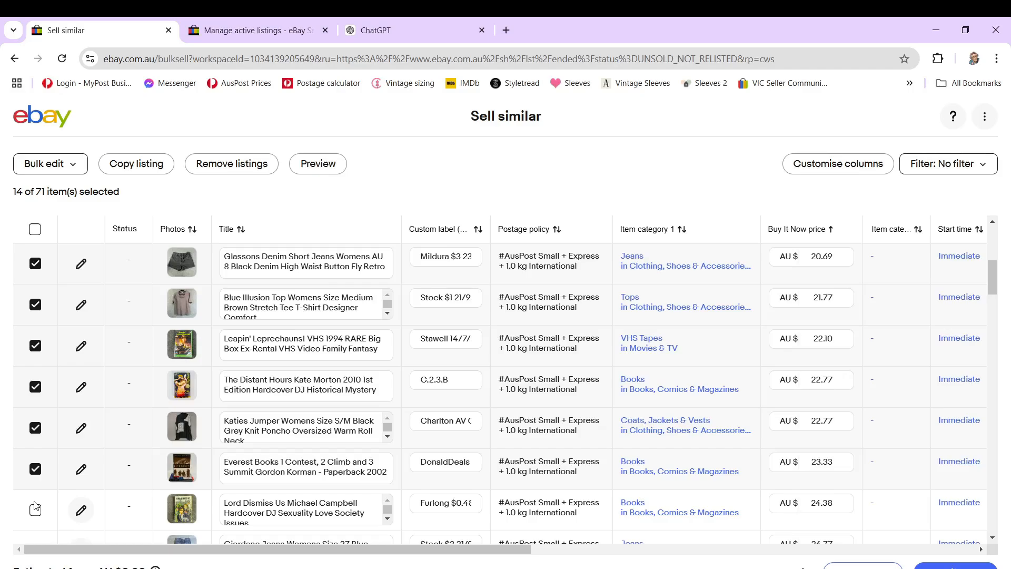
pyautogui.hotkey('ctrl', 'Tab')
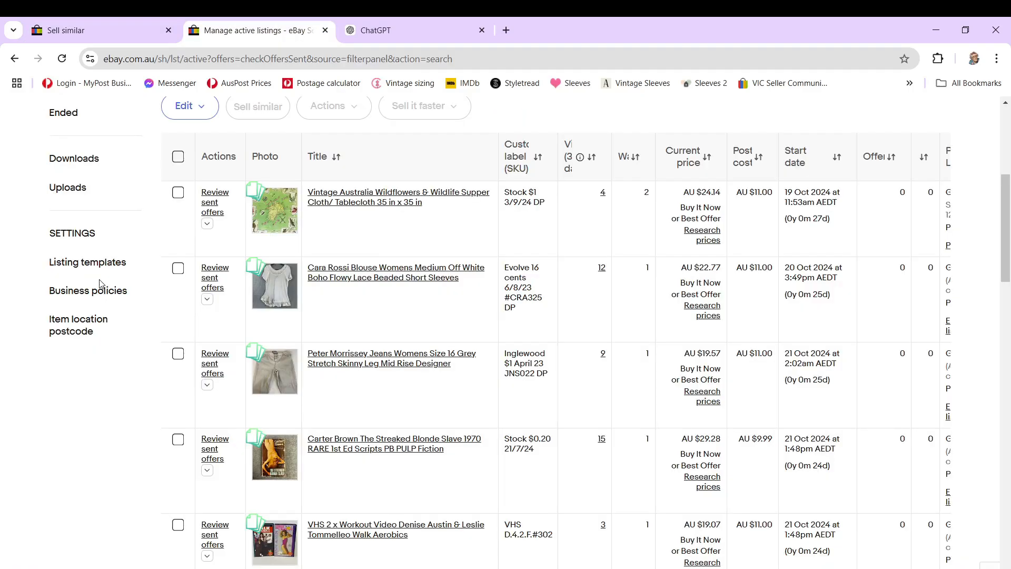